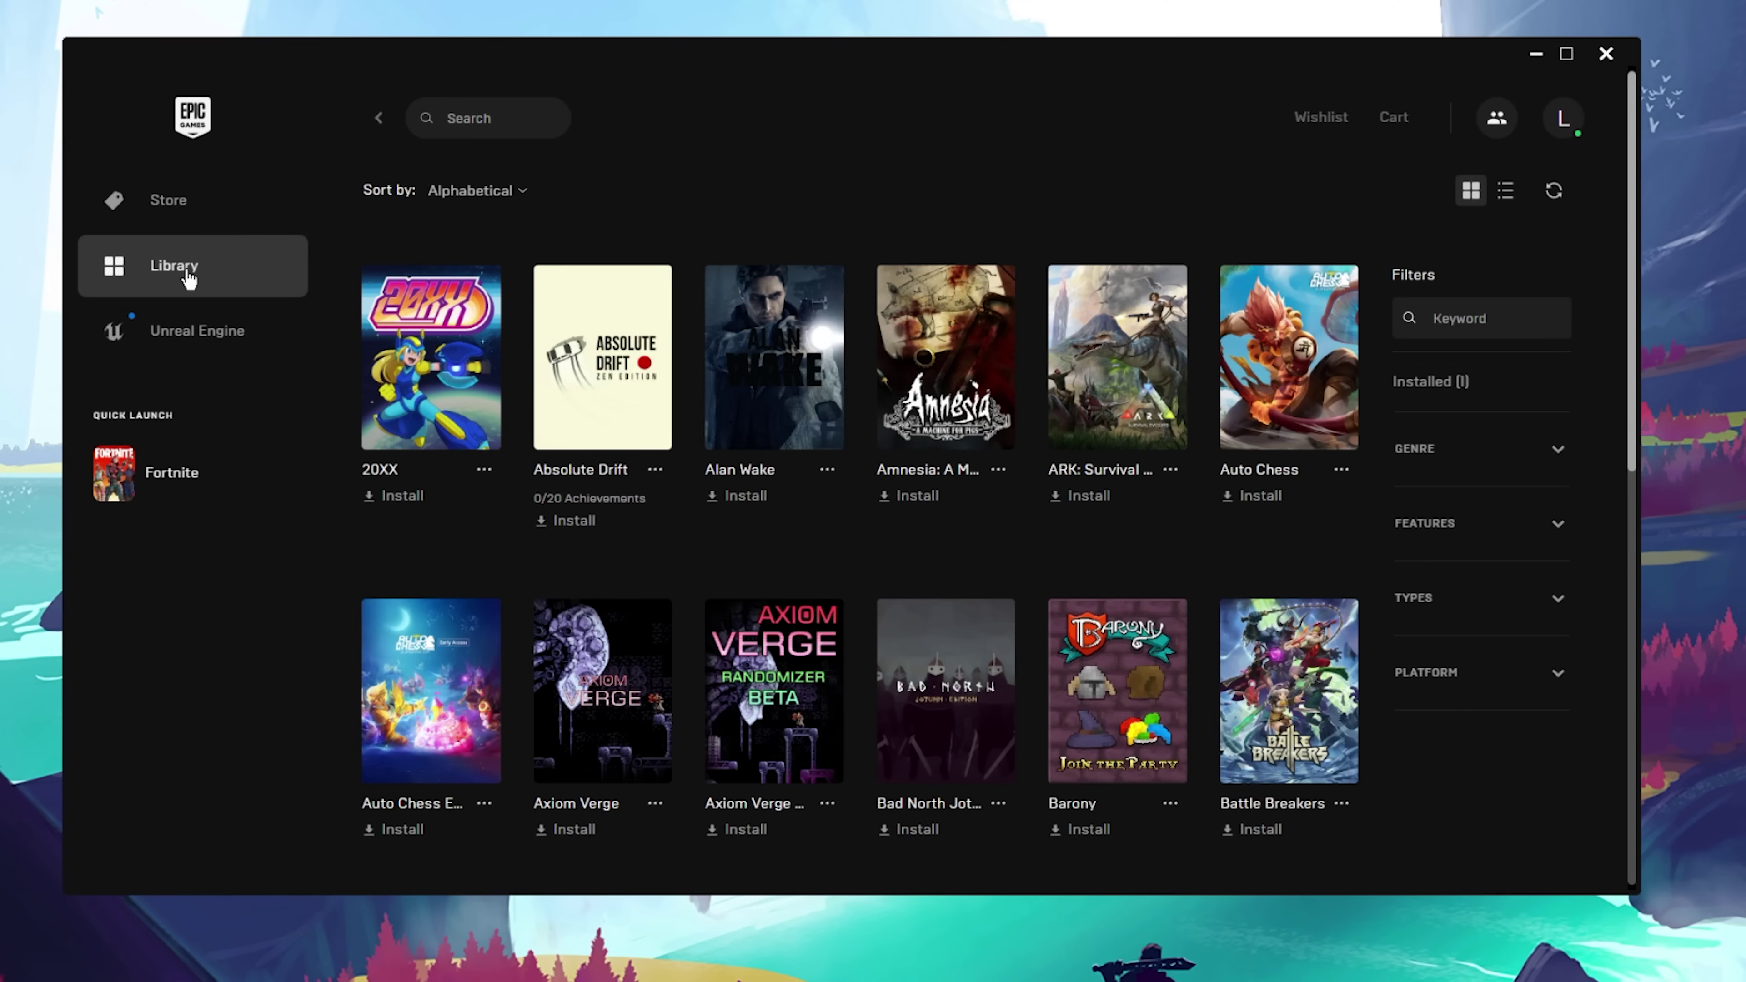
# Start verifying Fortnite's game files and dismiss the stray GTAV install prompt
pyautogui.scroll(-5, 350, 392)
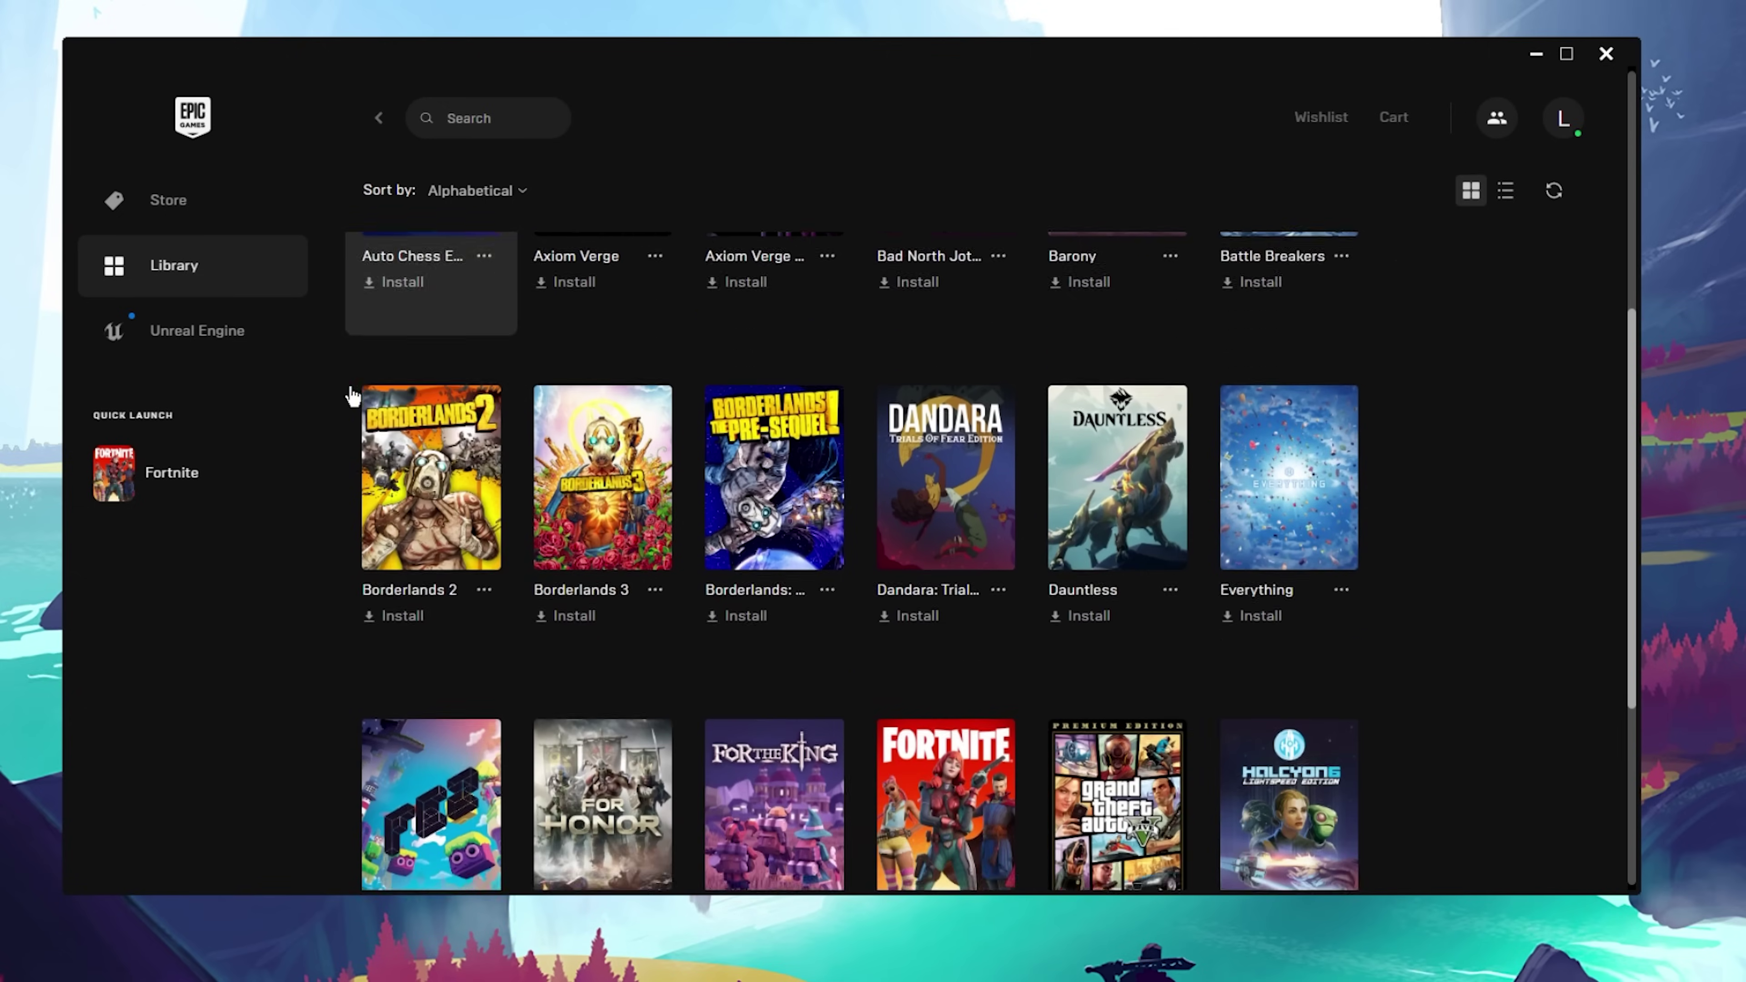
pyautogui.scroll(-2, 349, 392)
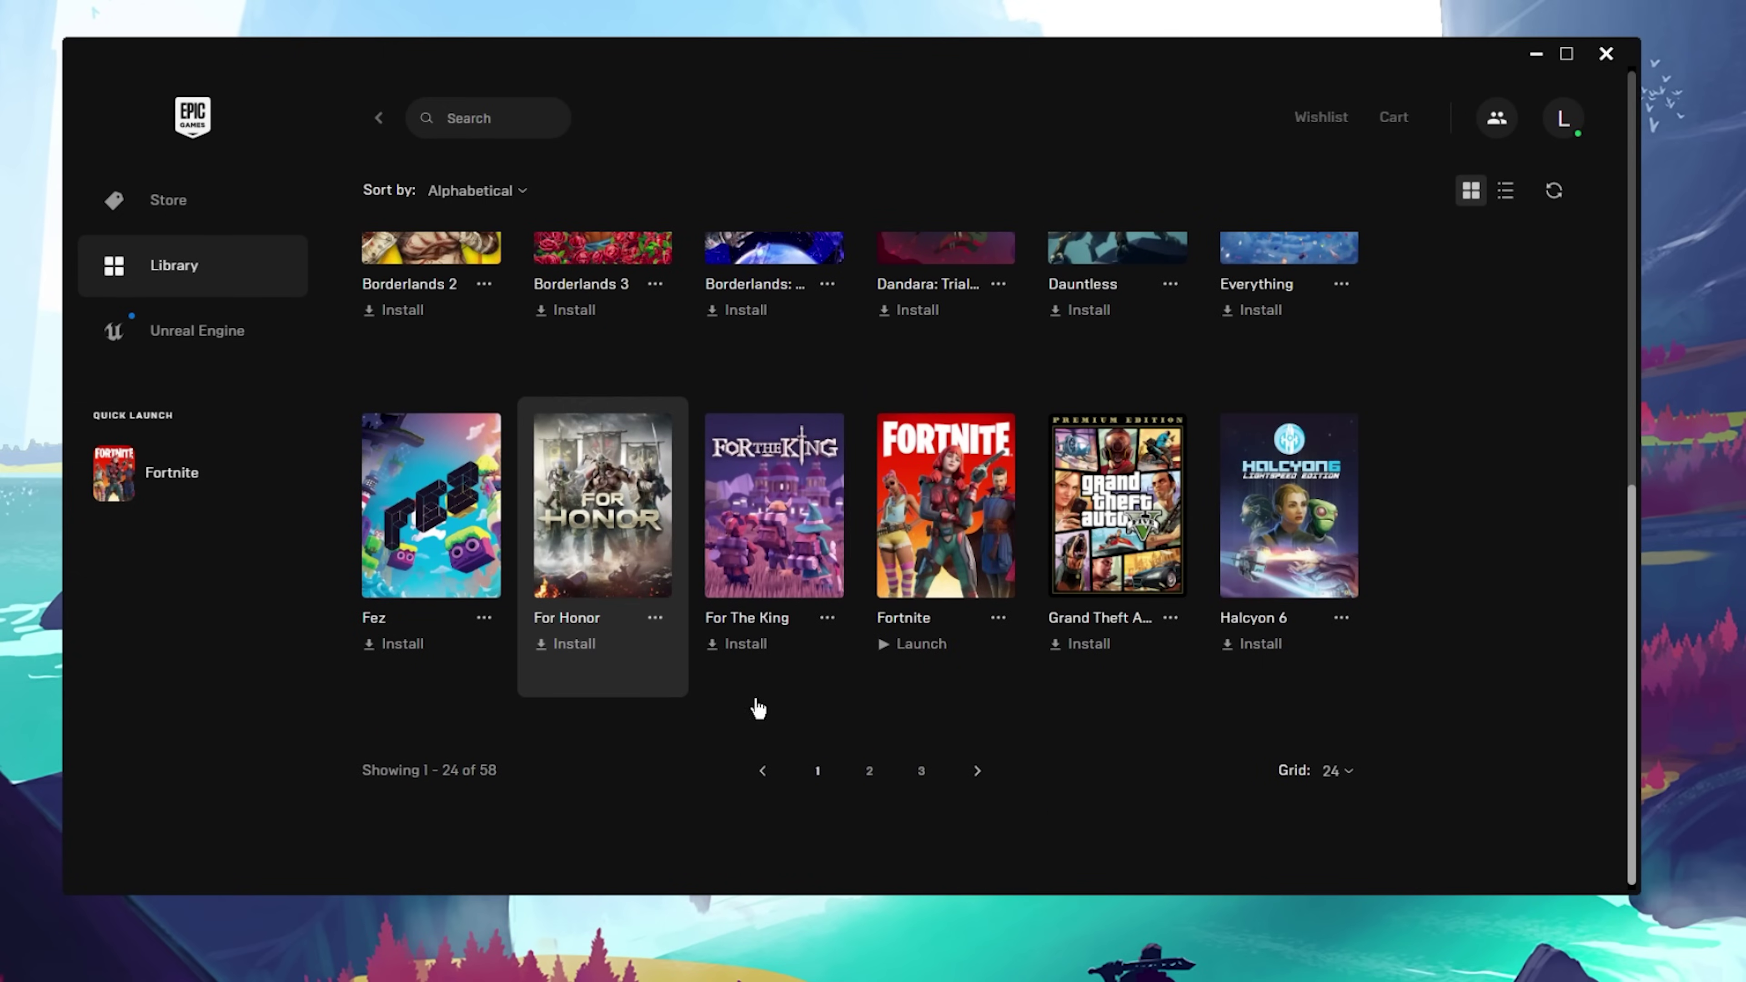
pyautogui.click(998, 618)
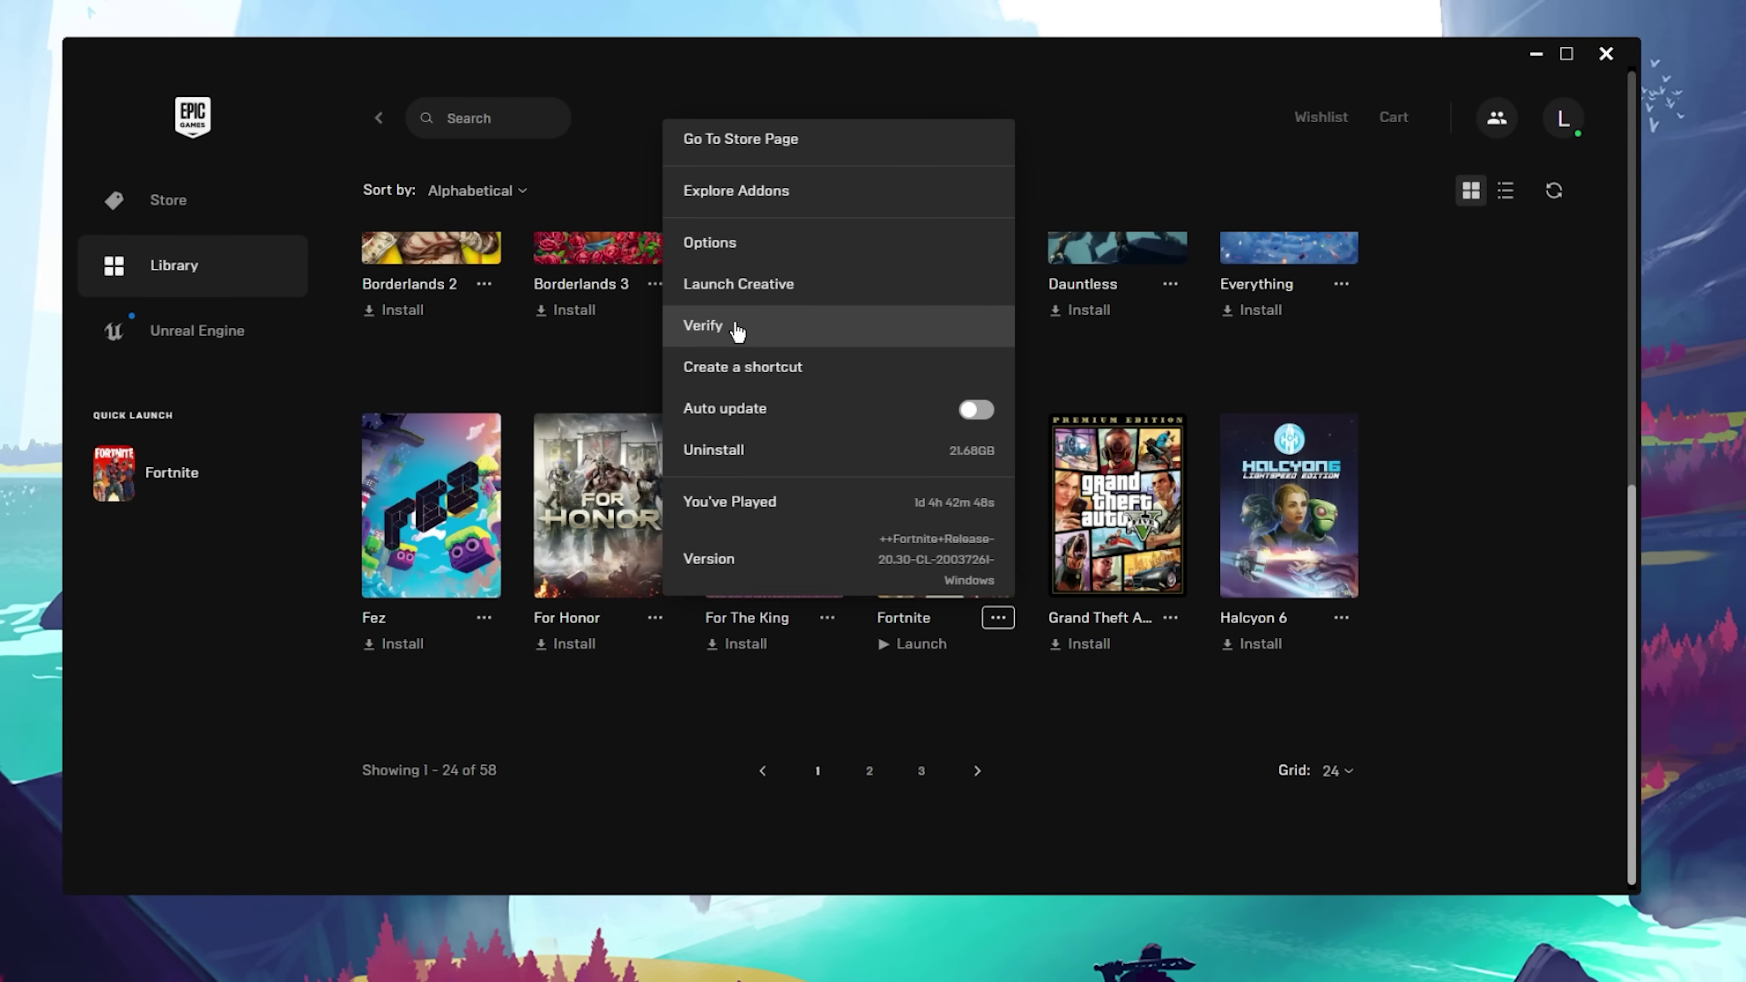
pyautogui.click(1069, 692)
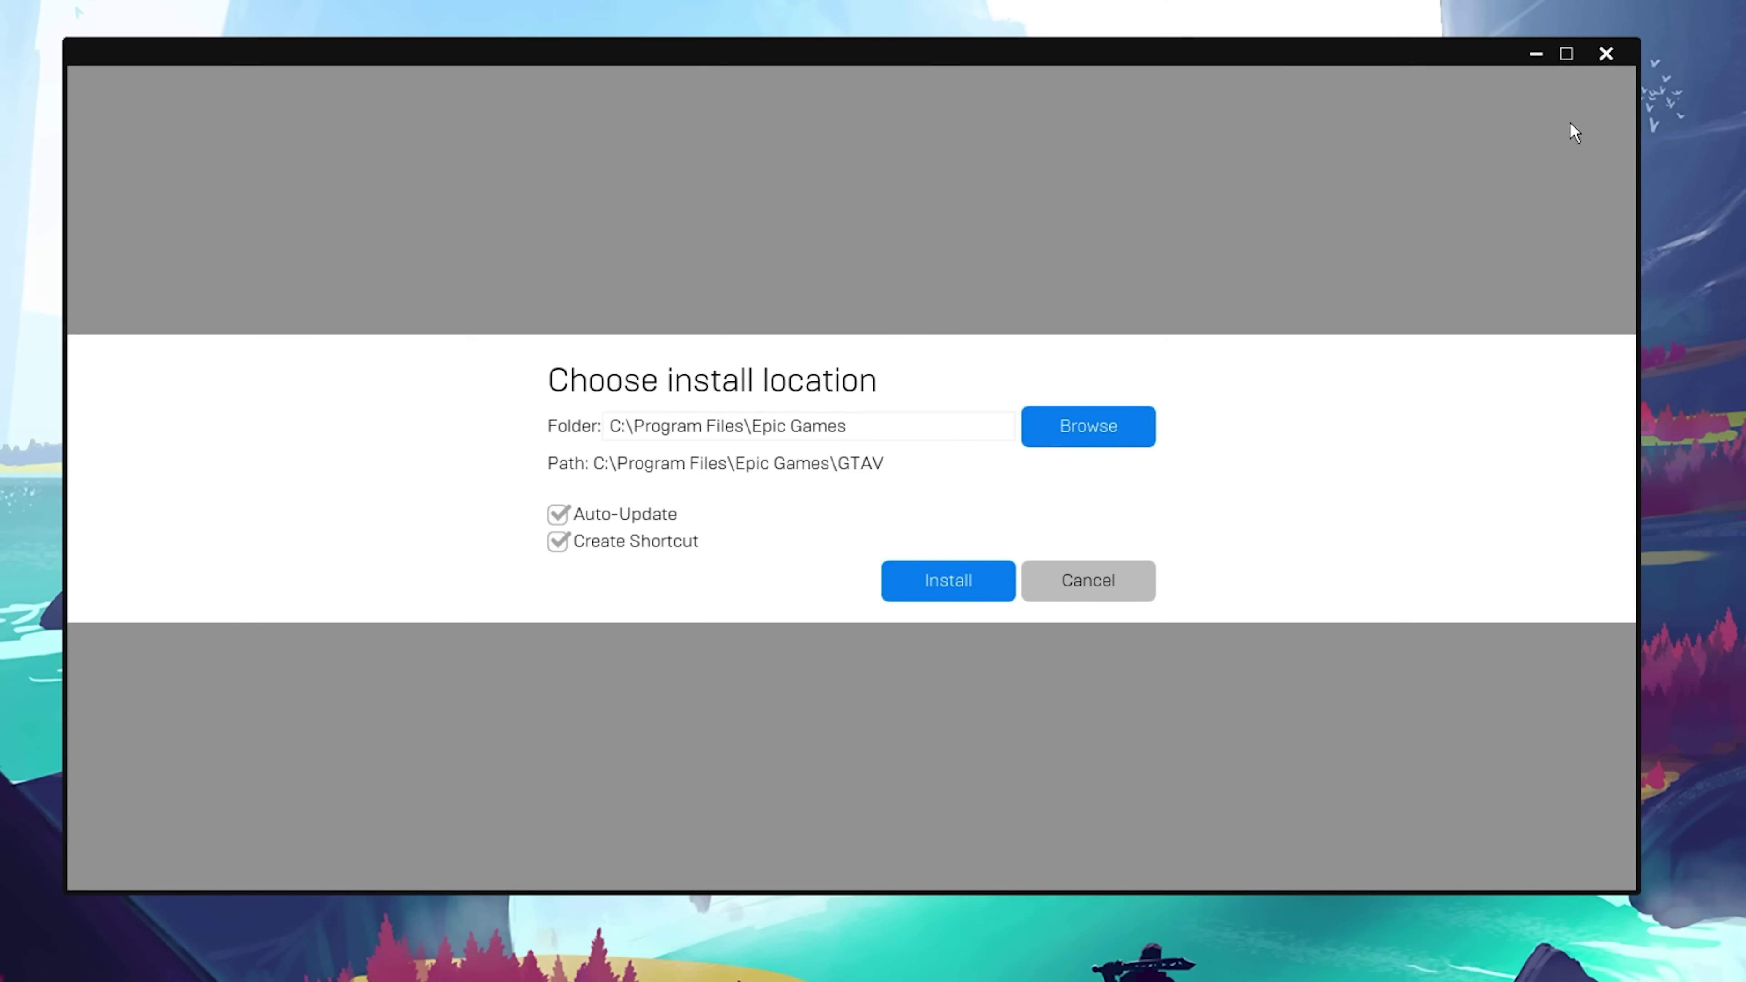
pyautogui.click(1088, 581)
# Give Fortnite the -d3d11 additional command-line argument in launcher Settings, then return to the Library
pyautogui.click(1563, 118)
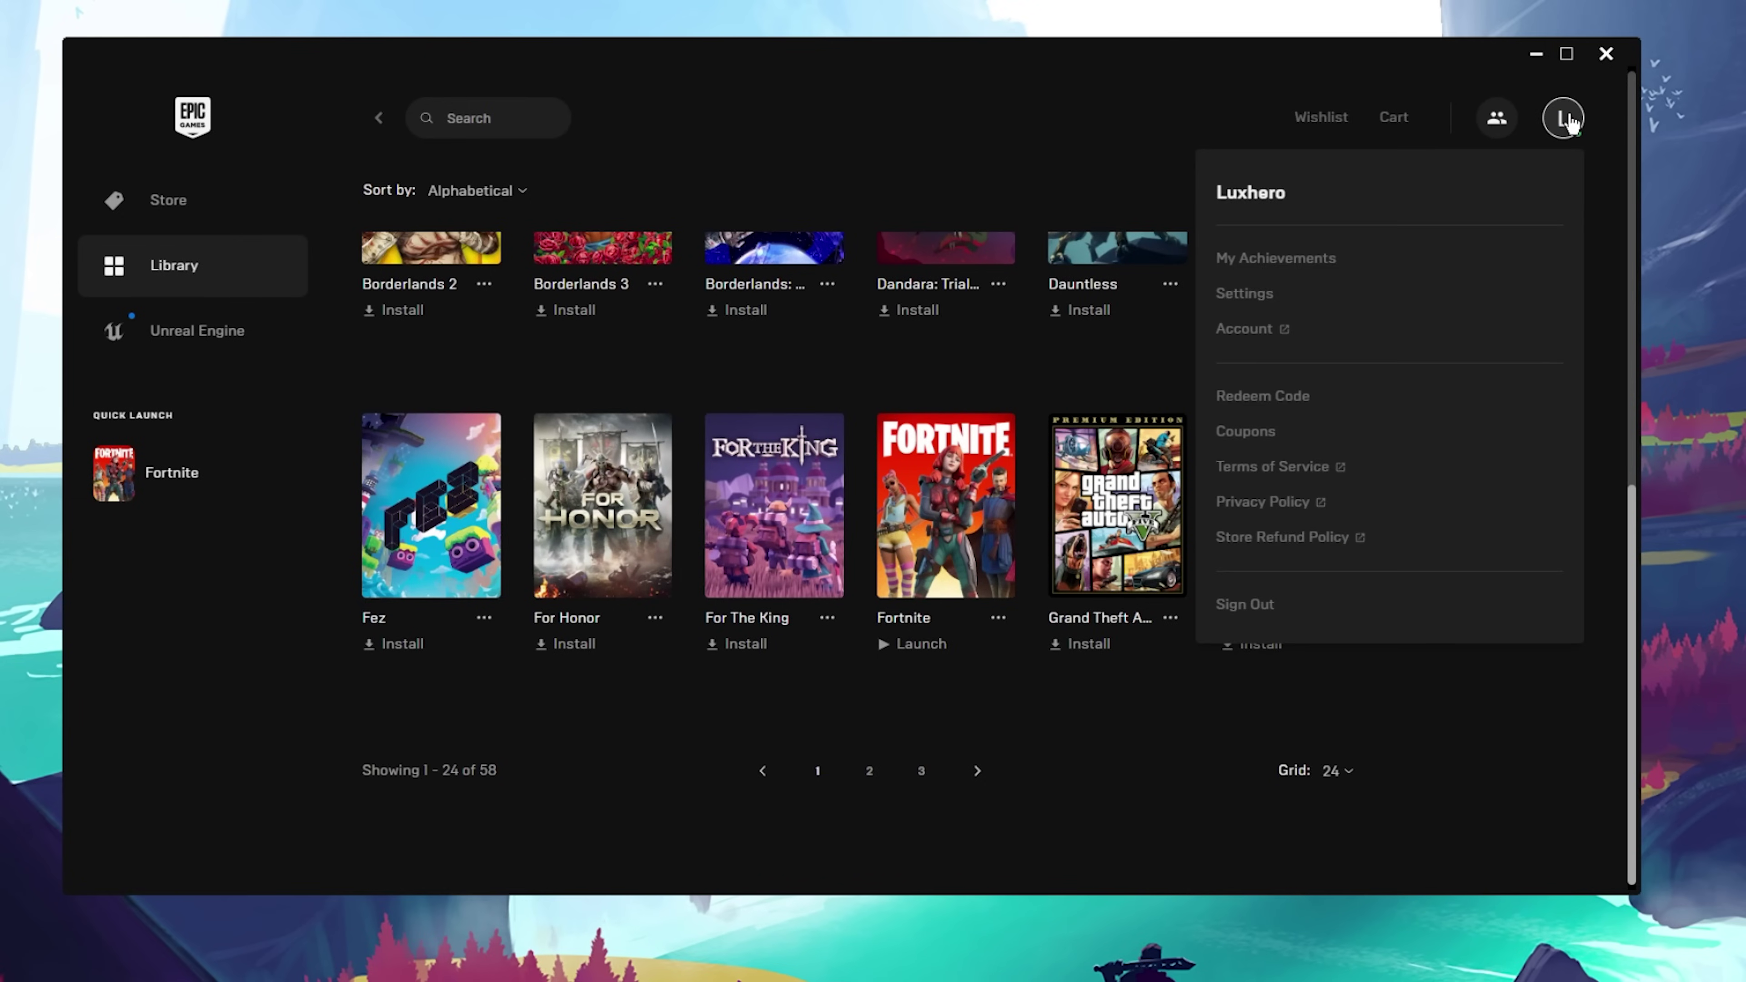
pyautogui.click(1278, 293)
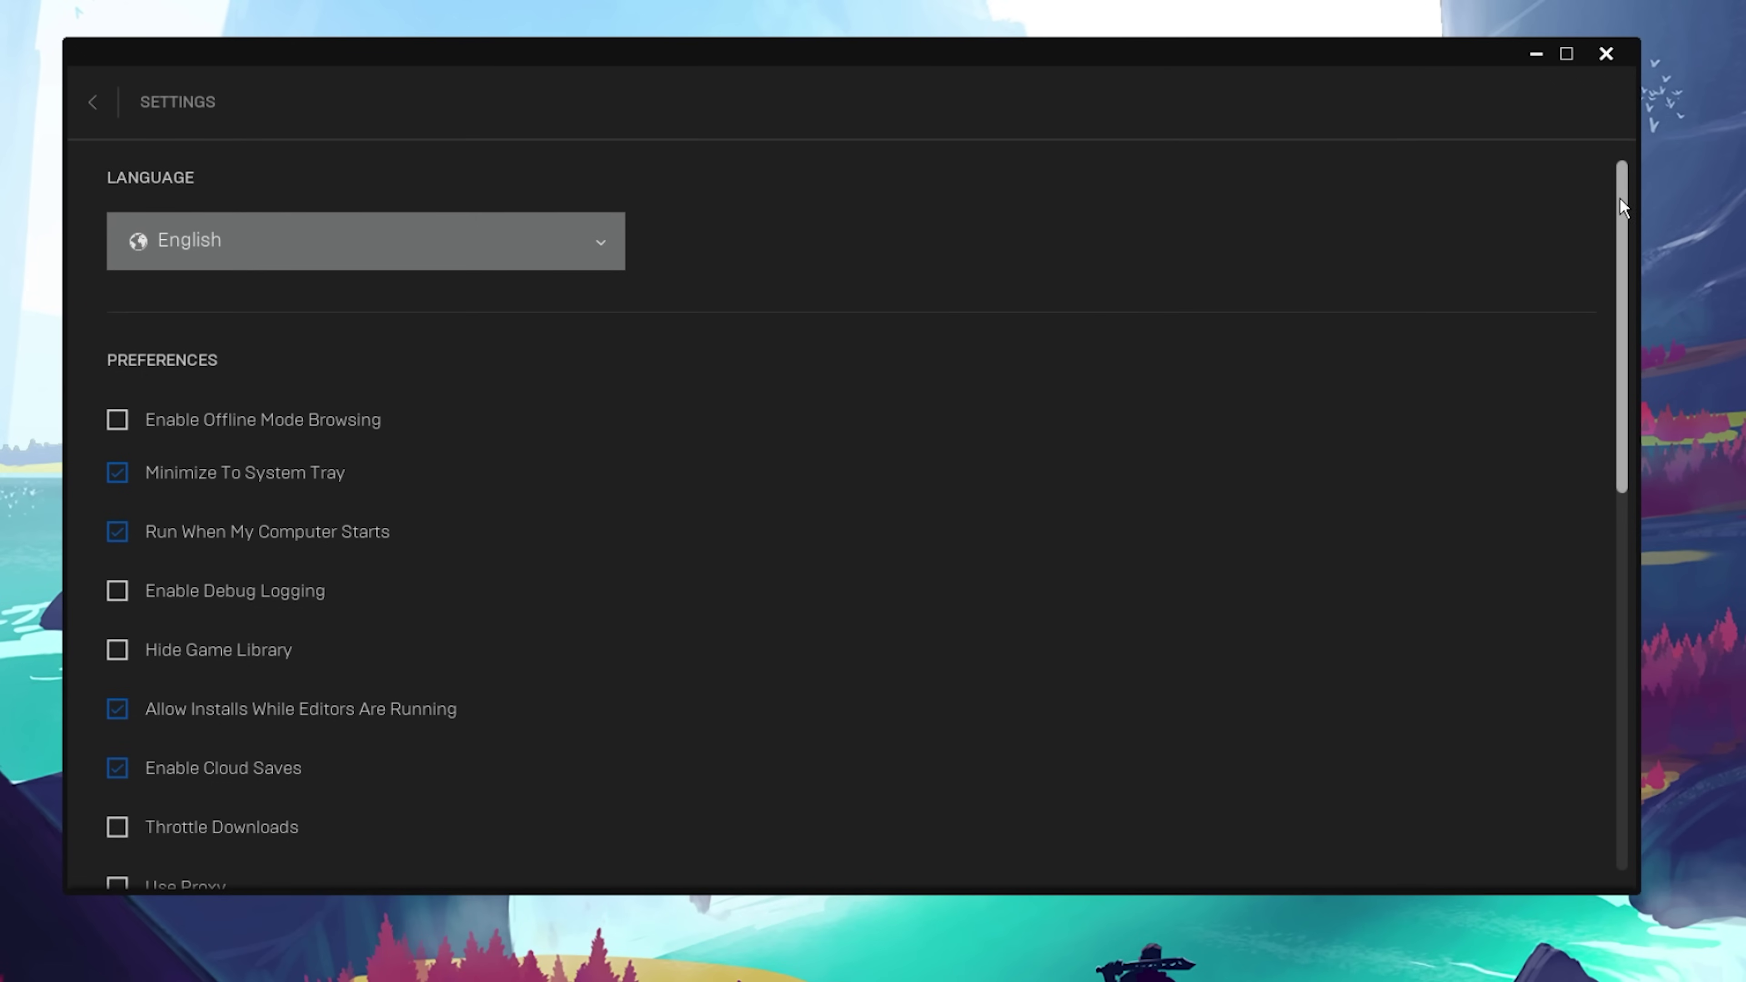
pyautogui.moveTo(1618, 198); pyautogui.dragTo(1670, 583)
pyautogui.click(113, 700)
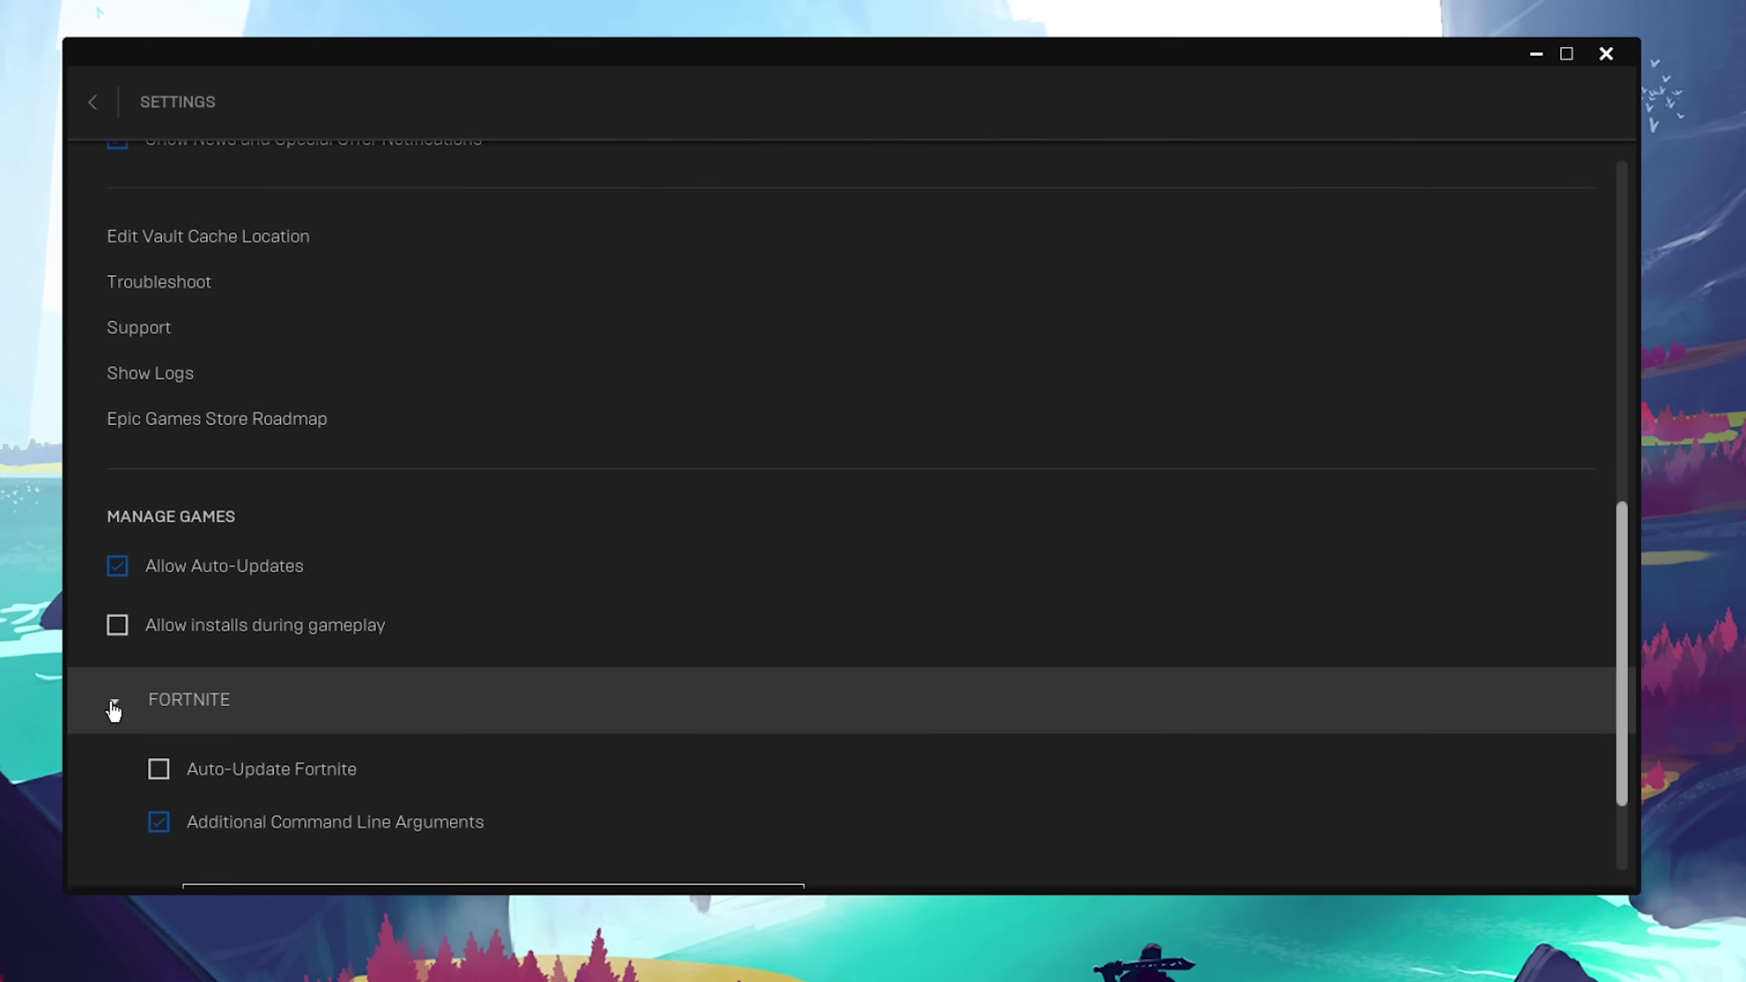
pyautogui.scroll(-3, 110, 705)
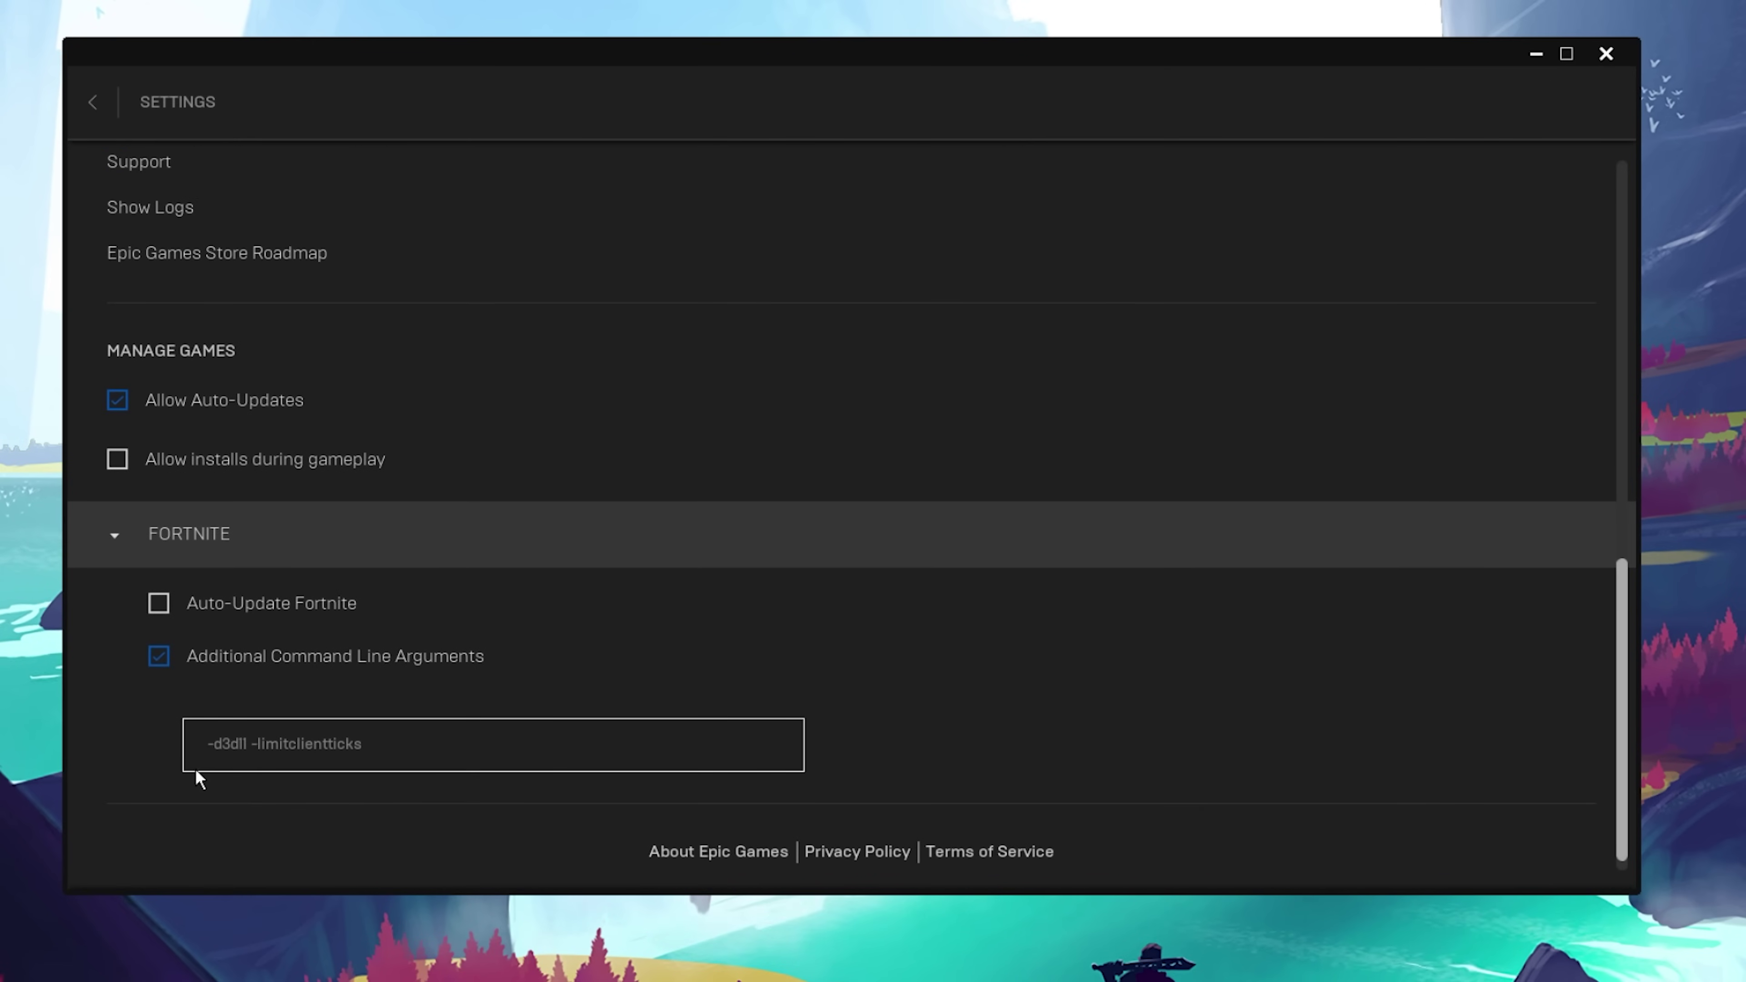
pyautogui.moveTo(239, 746); pyautogui.dragTo(206, 748)
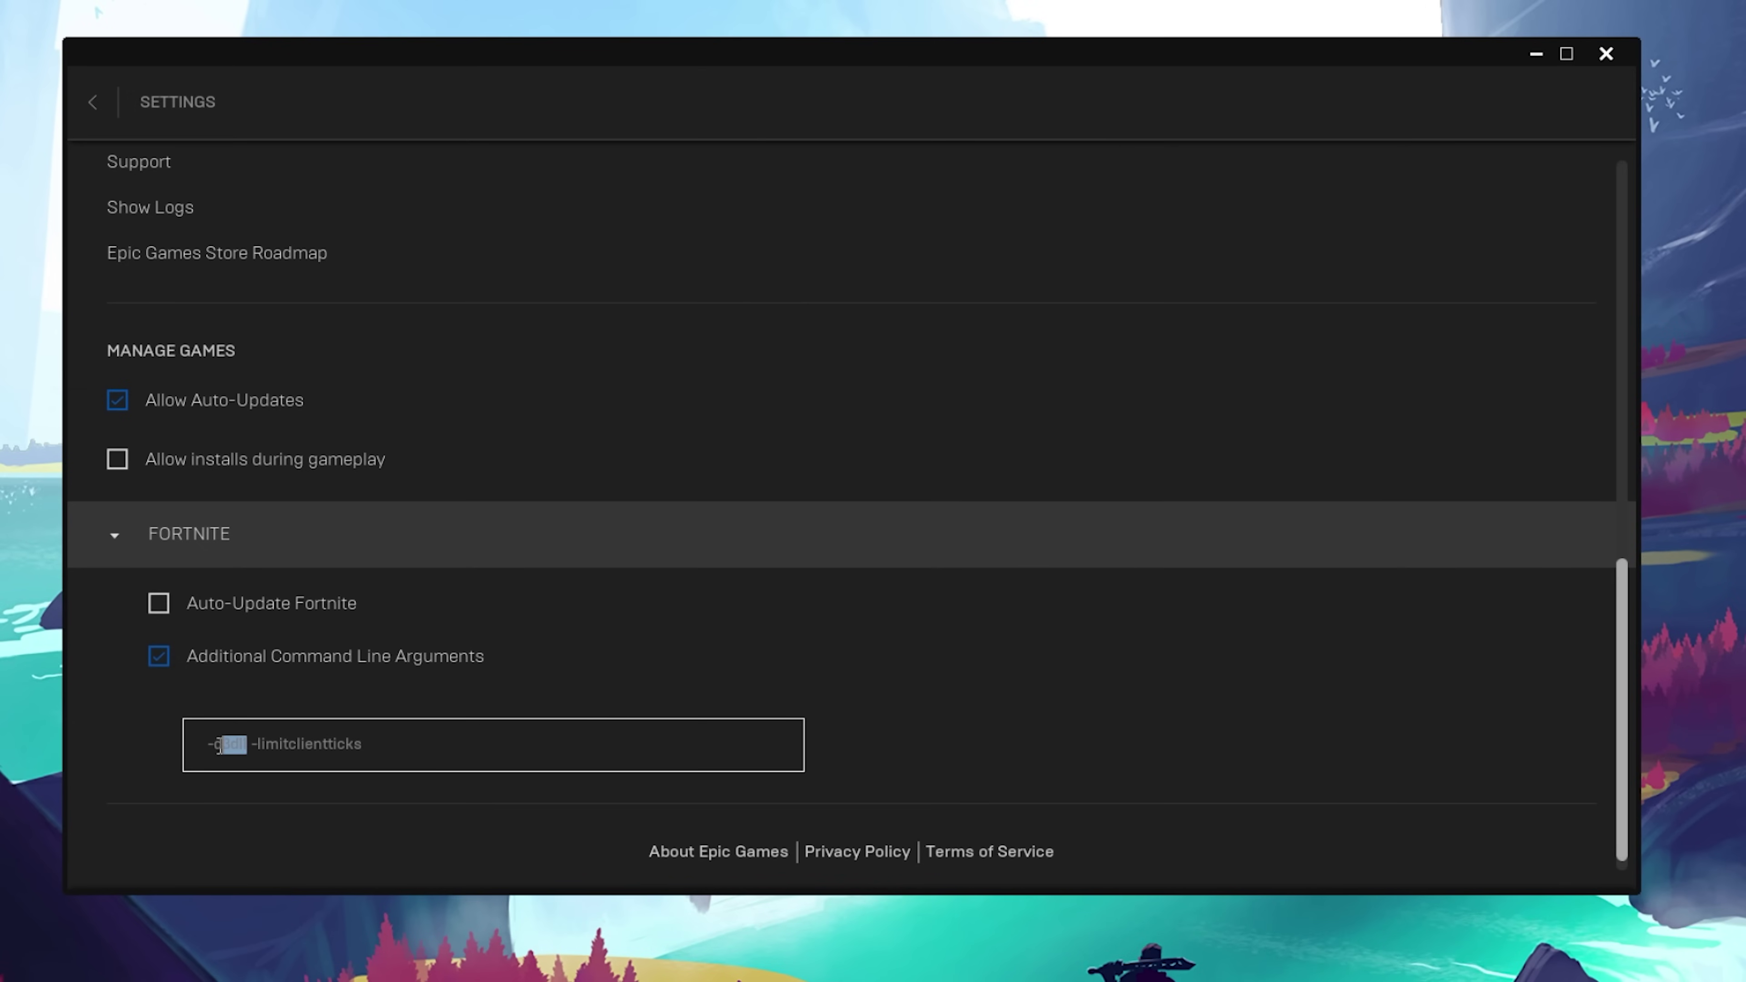
pyautogui.click(148, 740)
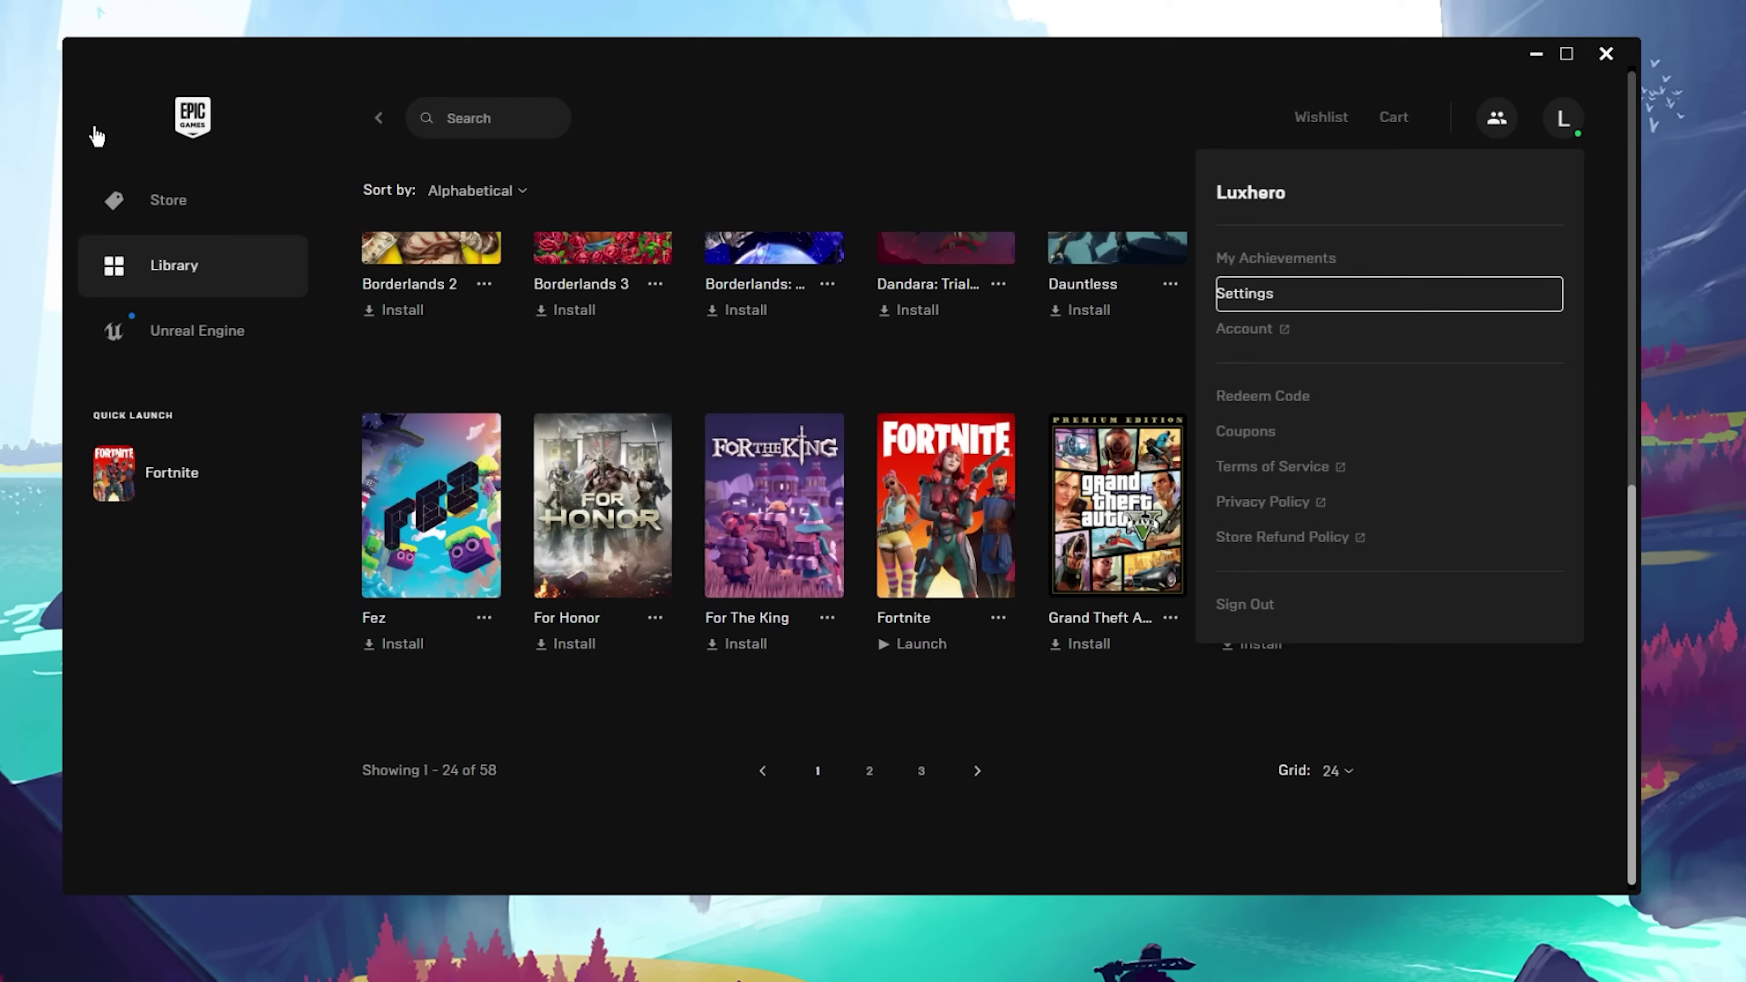
pyautogui.click(1316, 828)
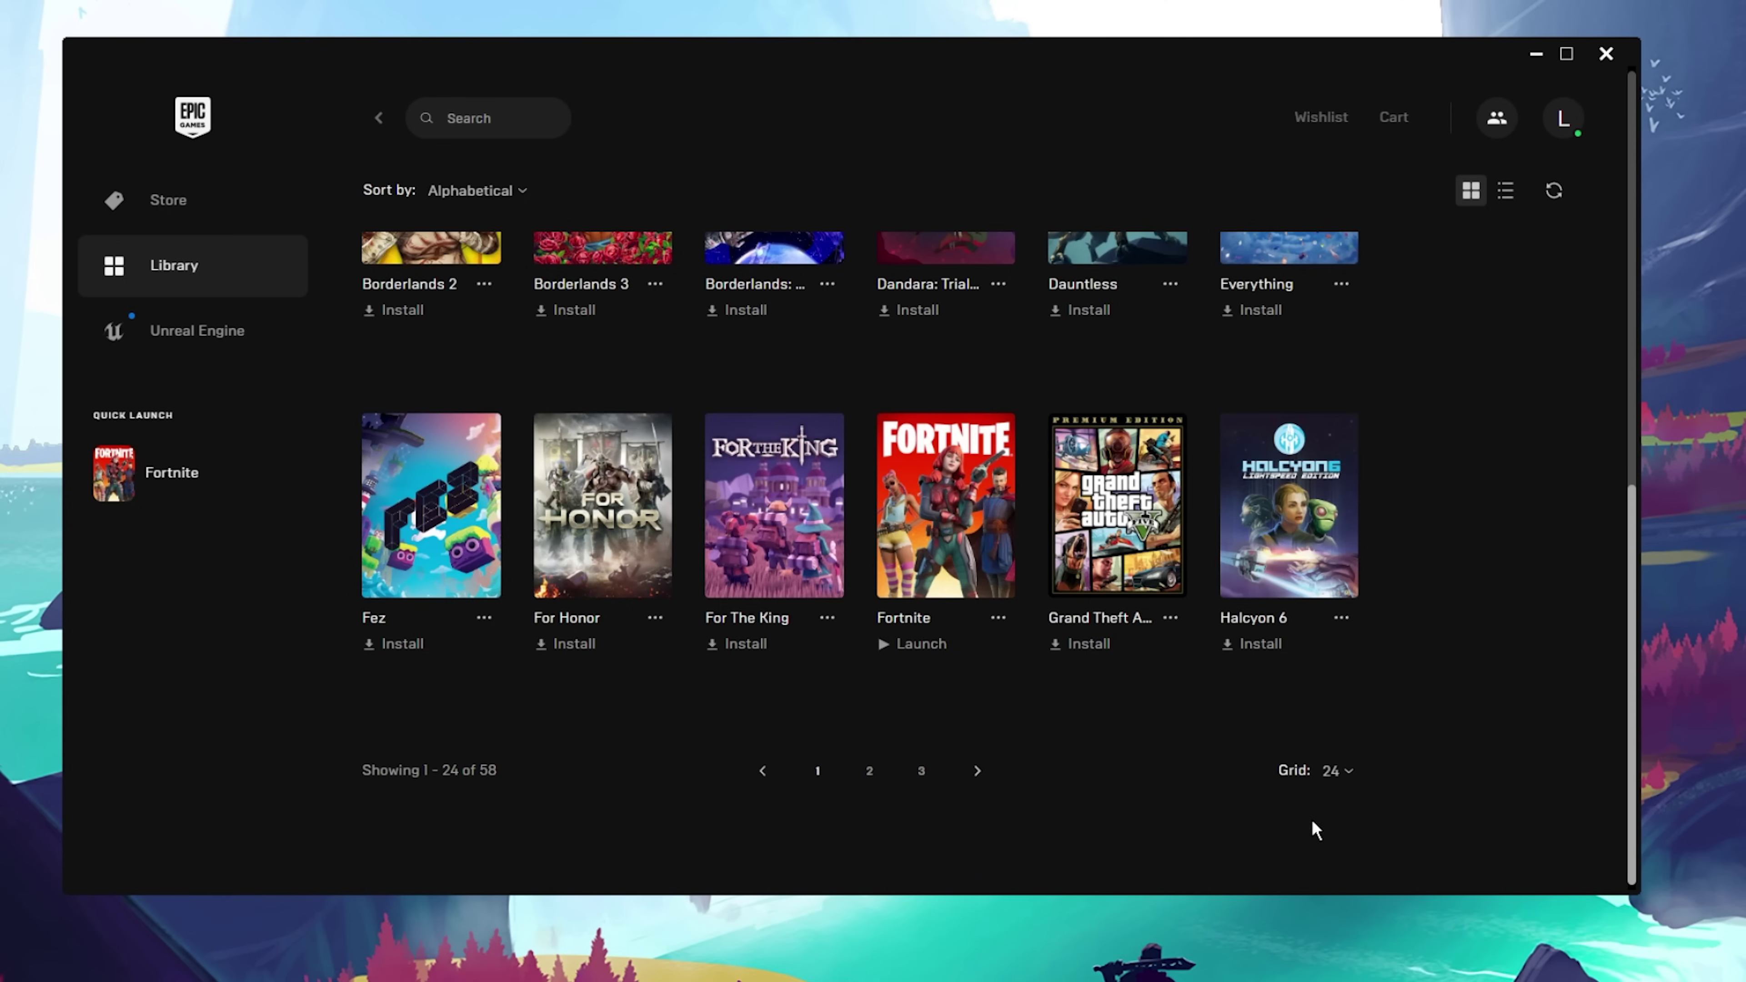
pyautogui.click(998, 617)
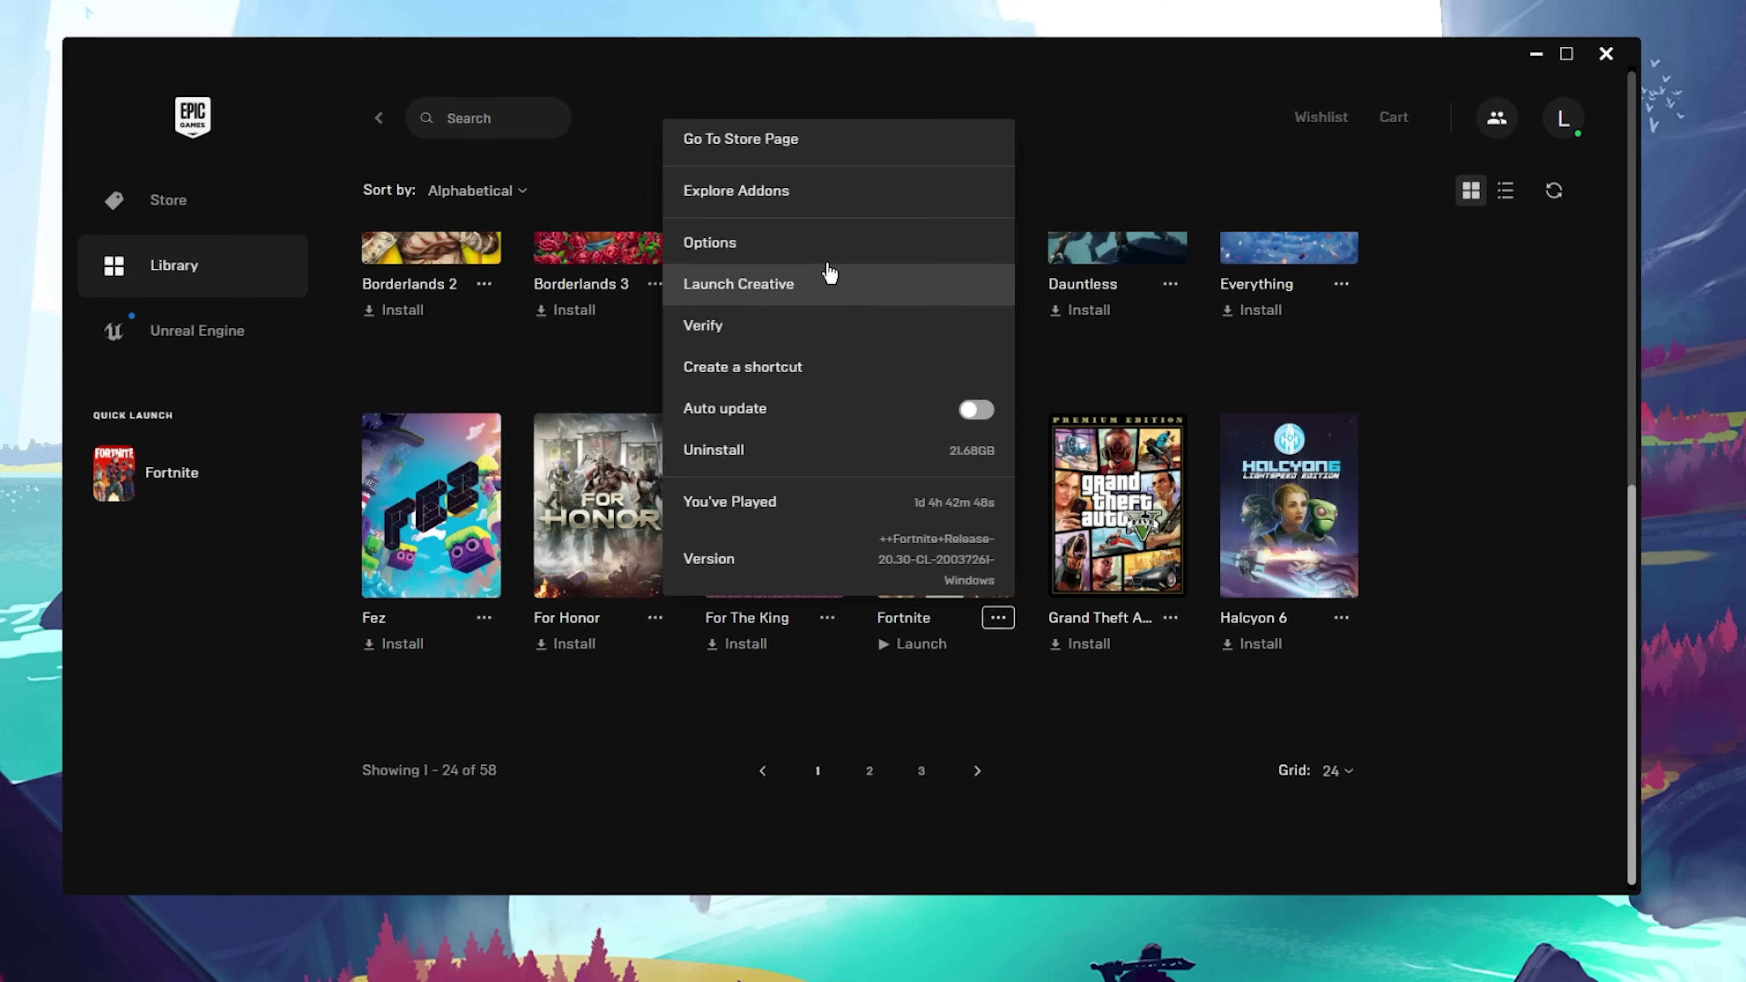
pyautogui.click(827, 260)
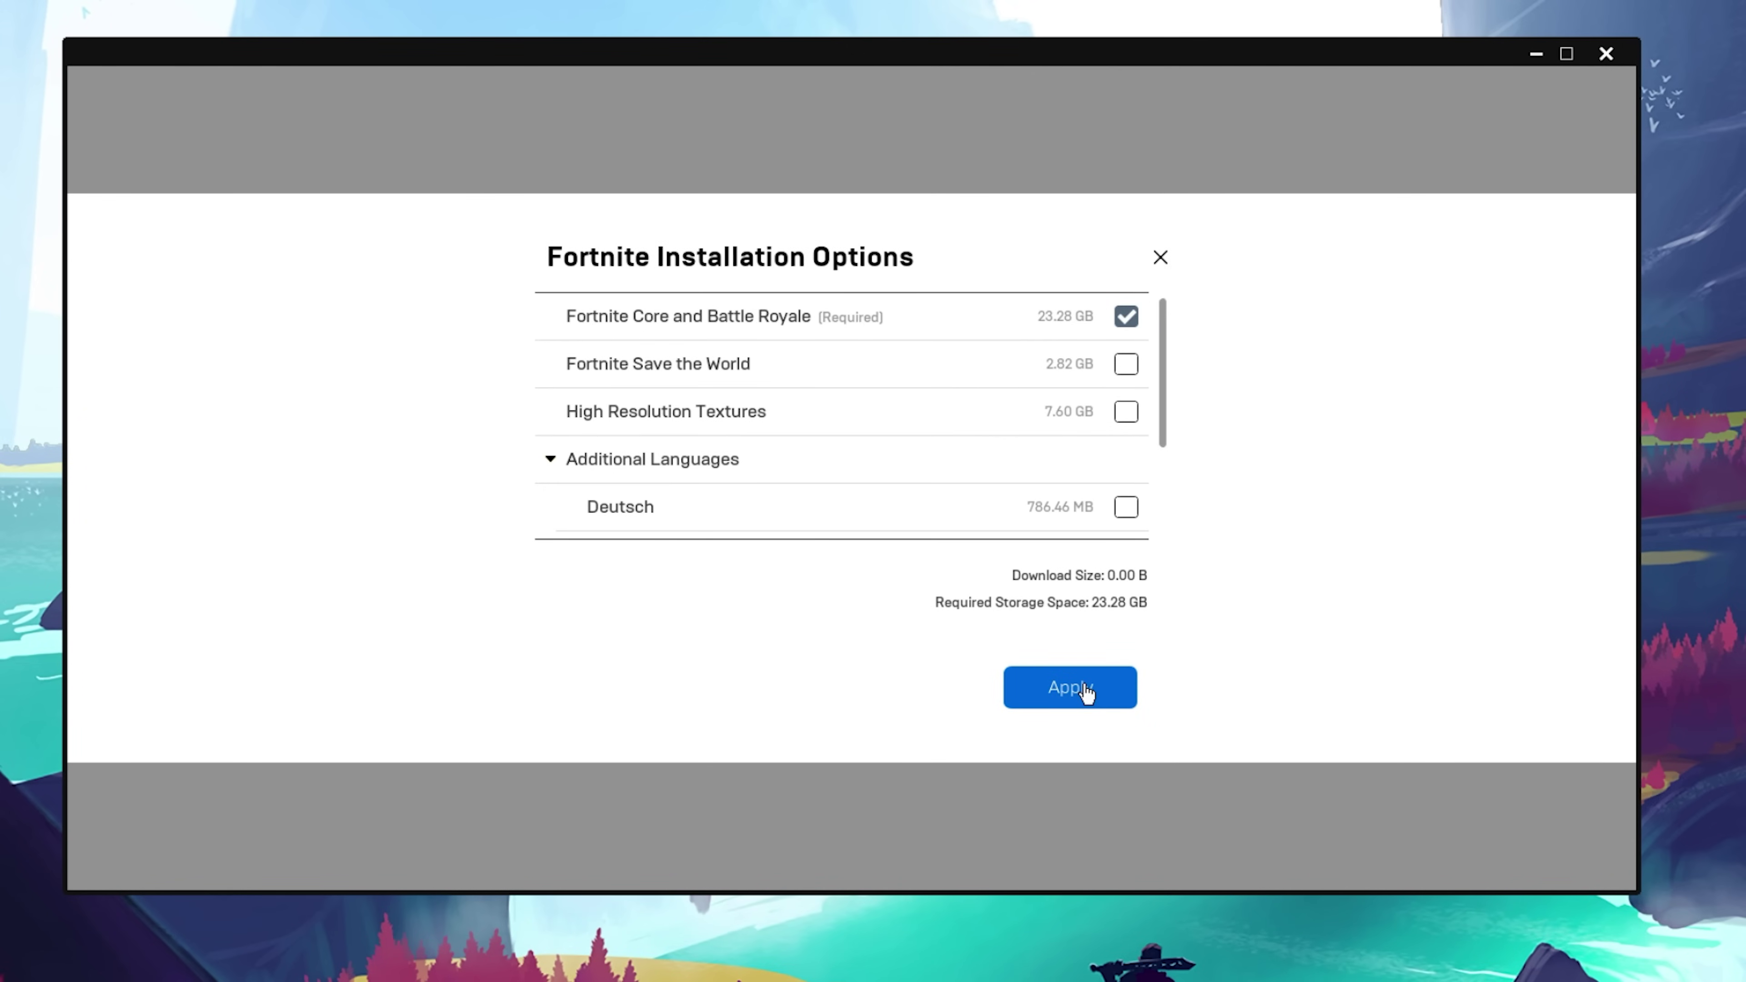
pyautogui.click(1159, 261)
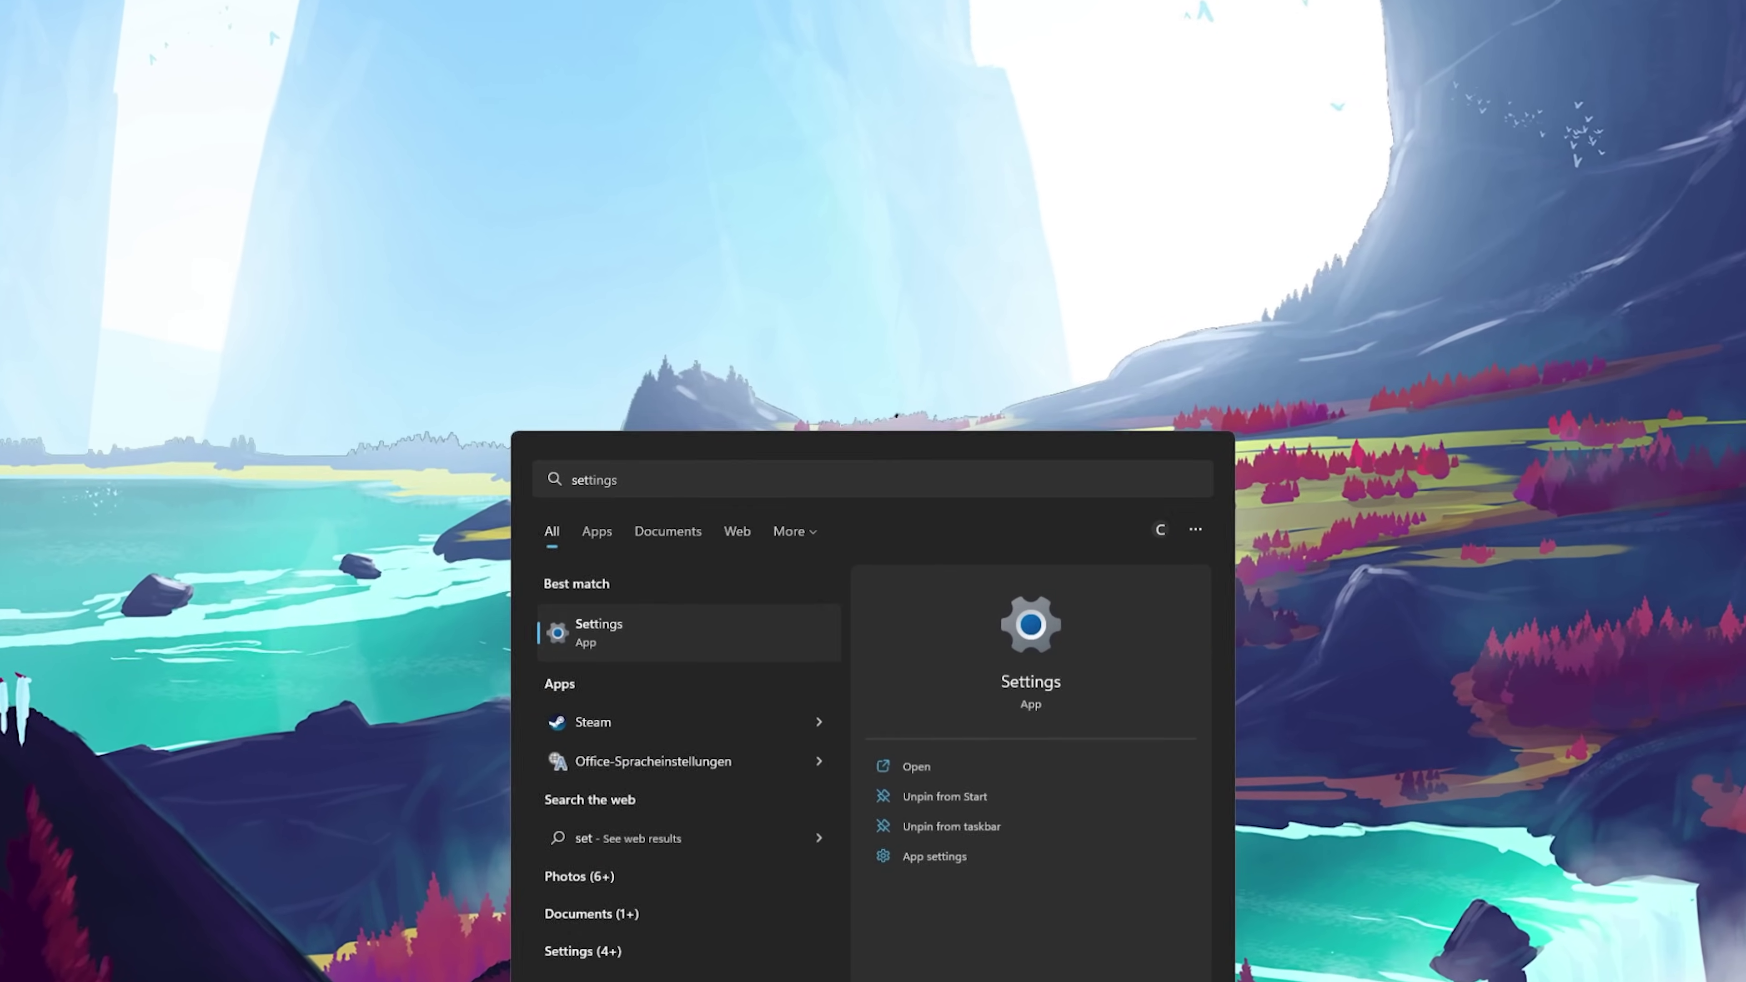
# Check Windows Update for pending updates in Windows Settings, then go to the System page
pyautogui.press('Return')
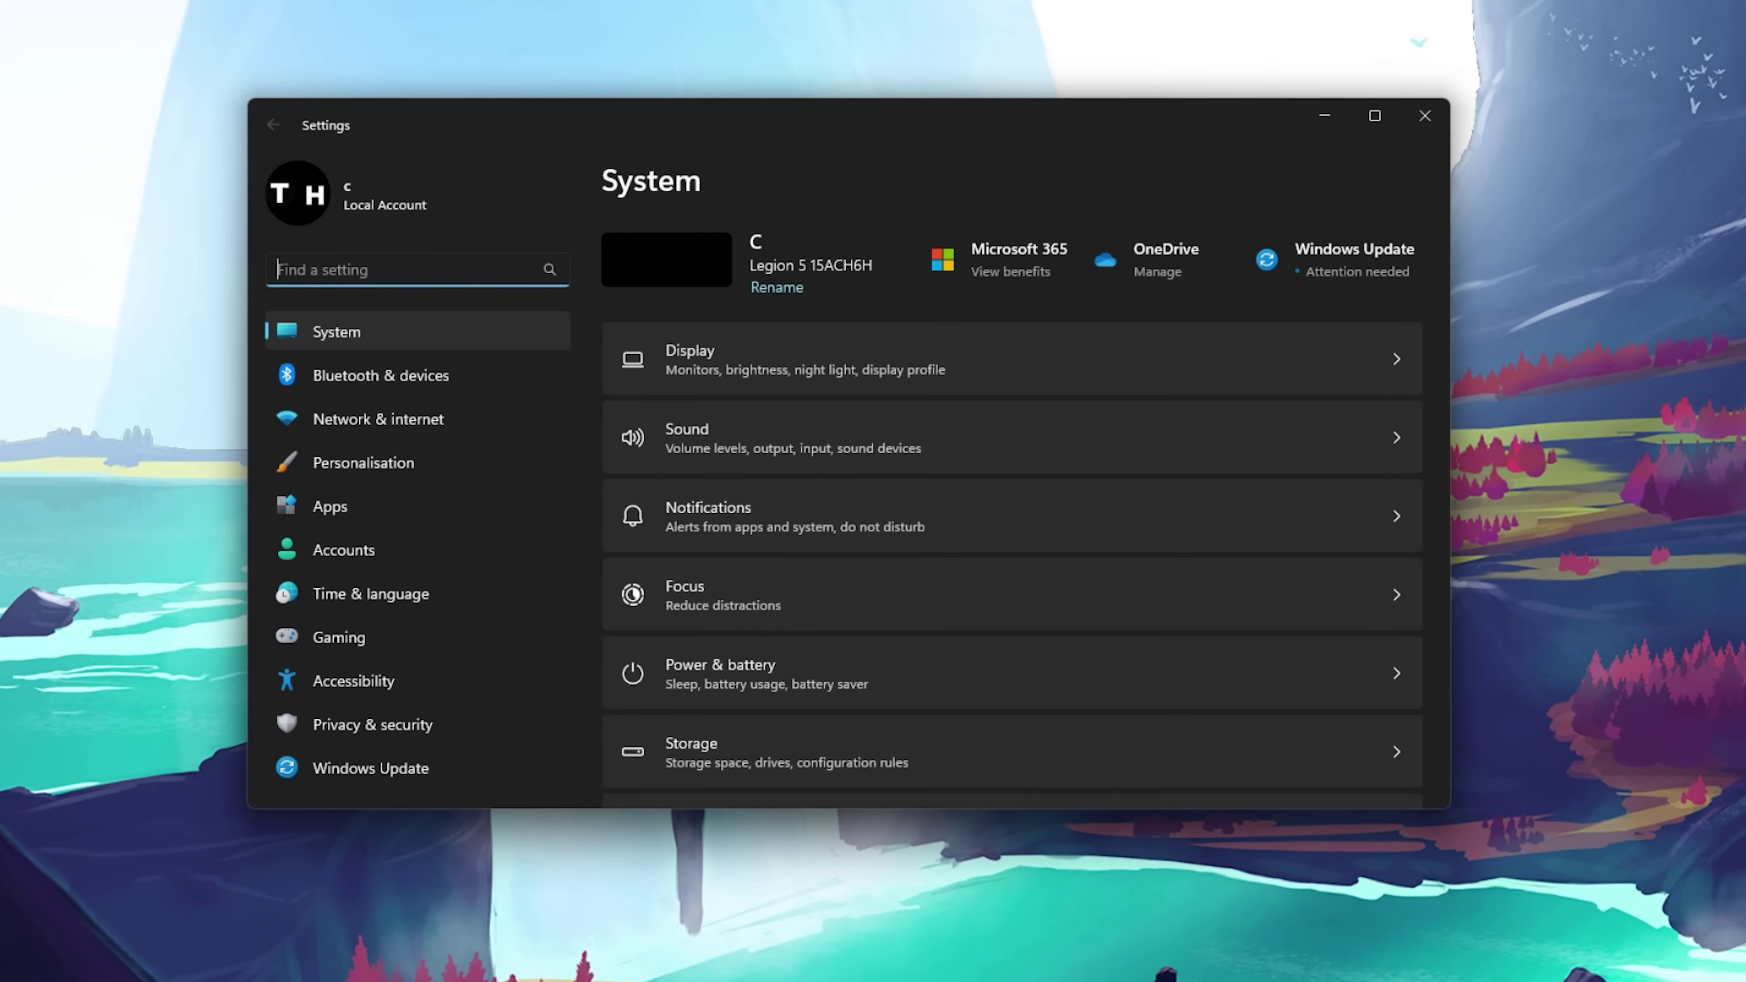
pyautogui.click(381, 764)
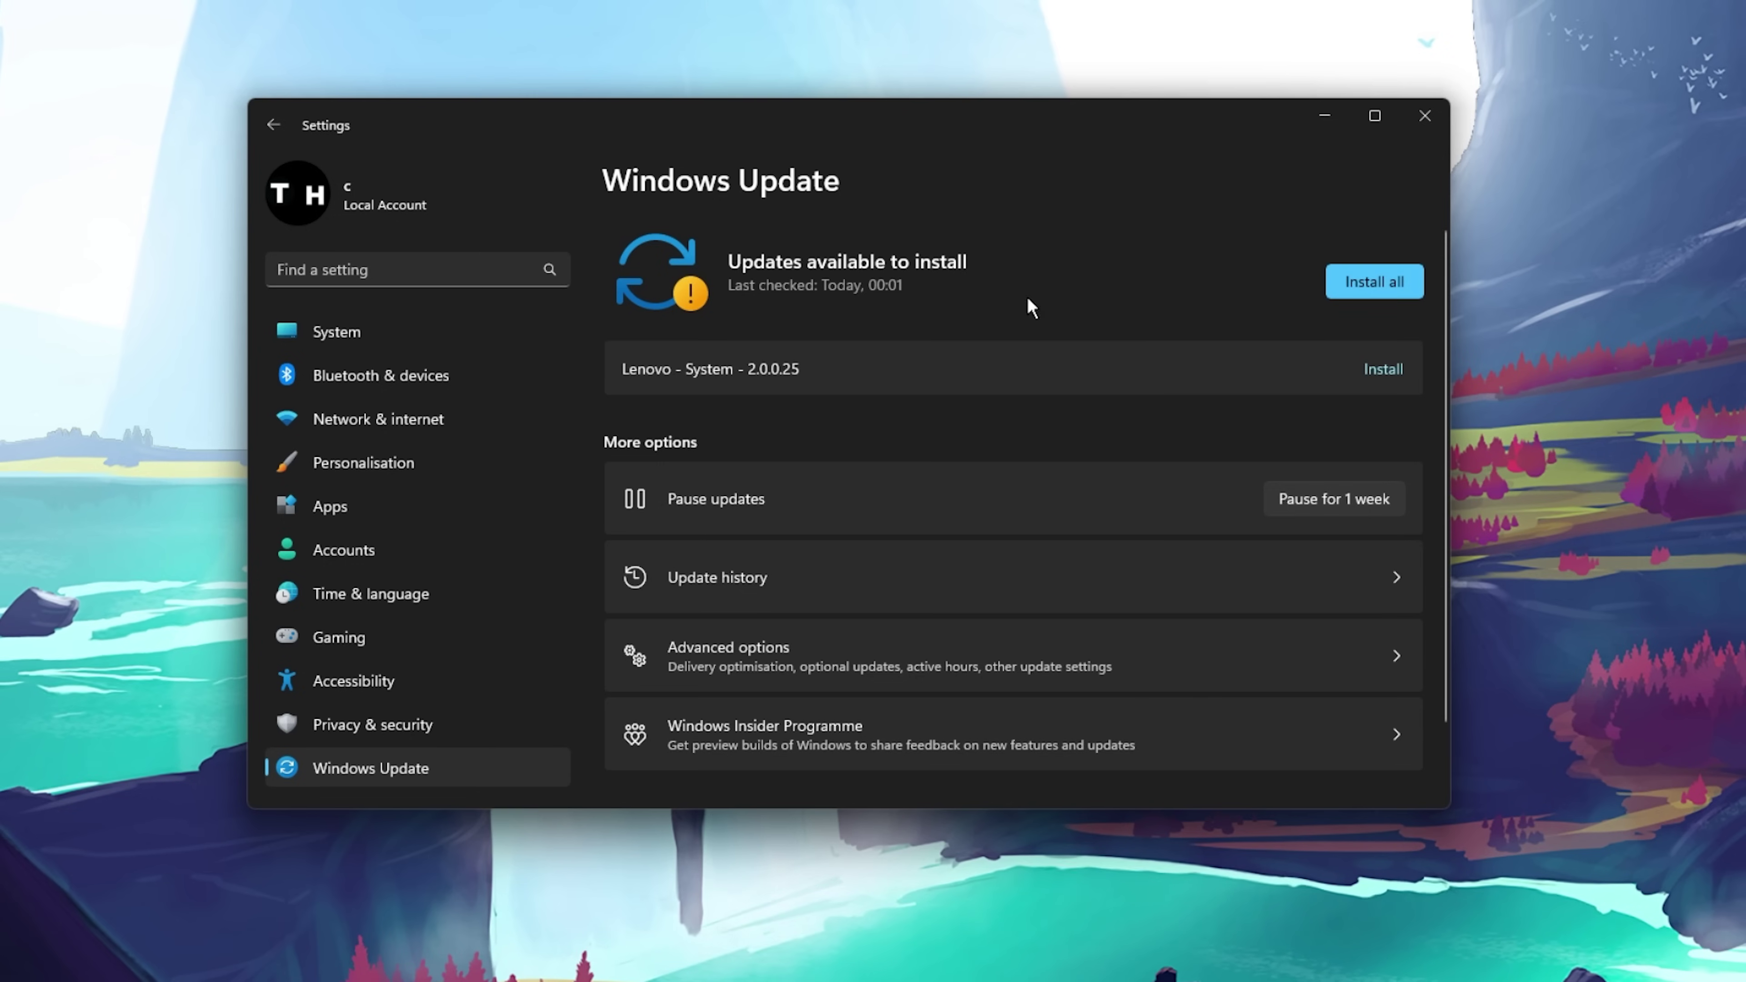
pyautogui.click(372, 338)
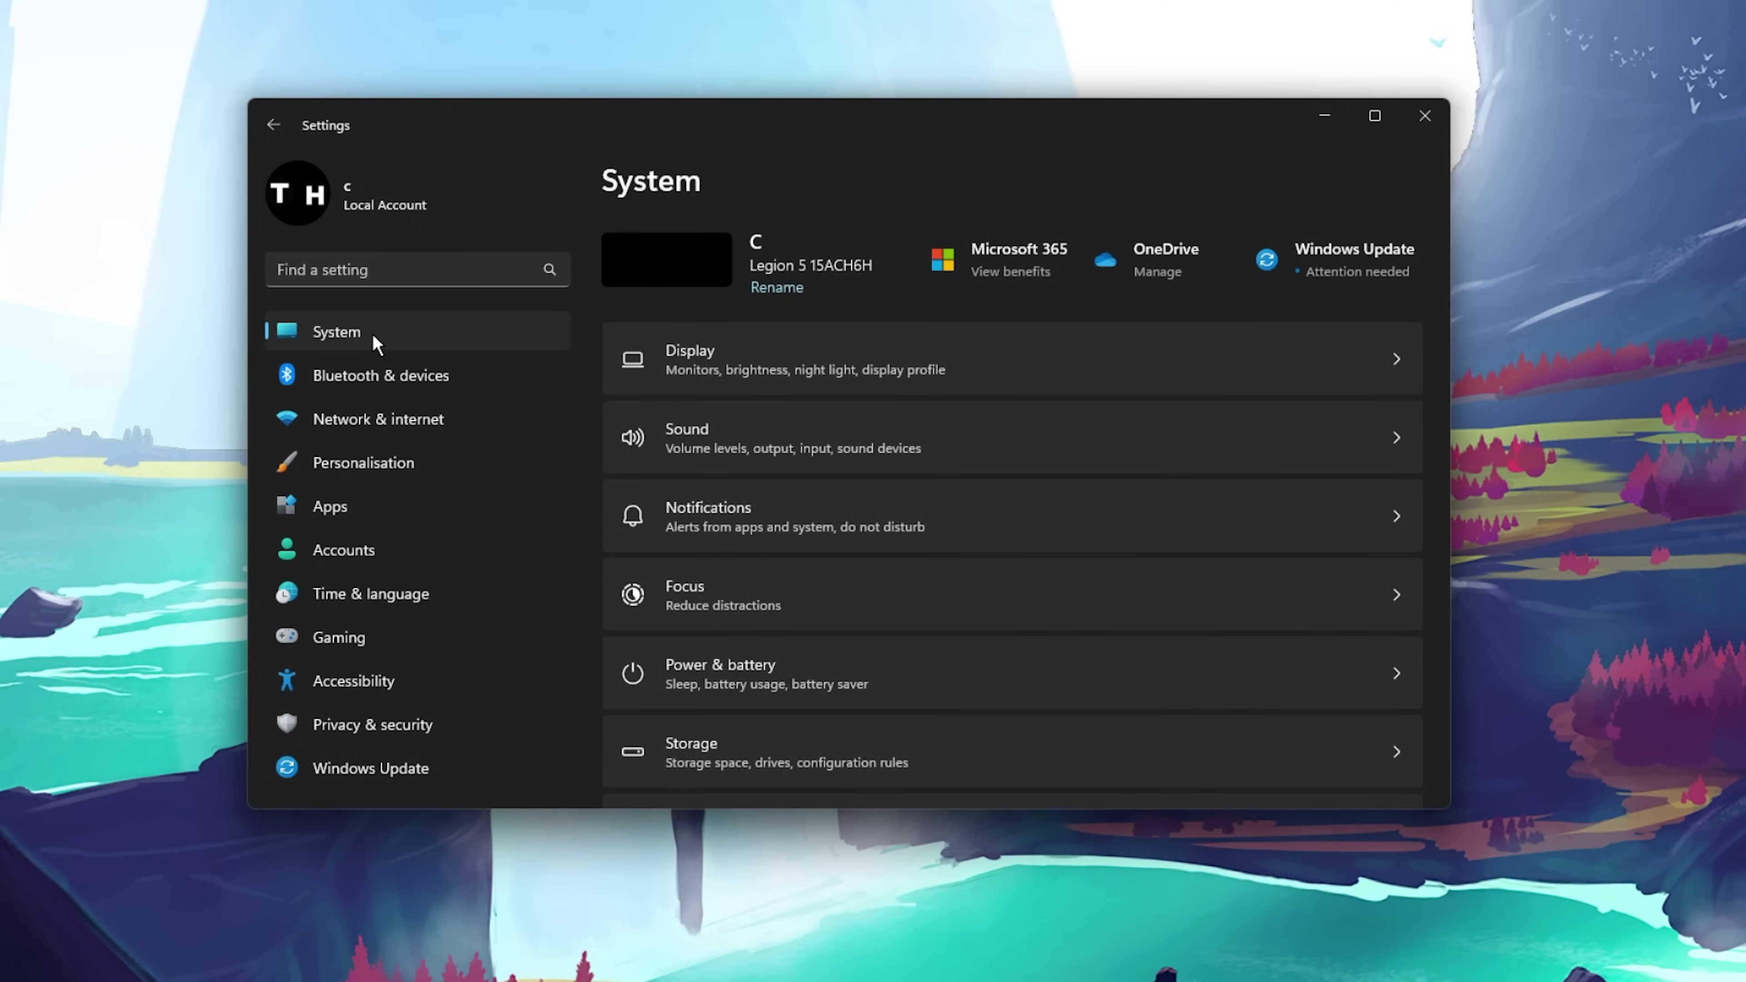
pyautogui.click(959, 330)
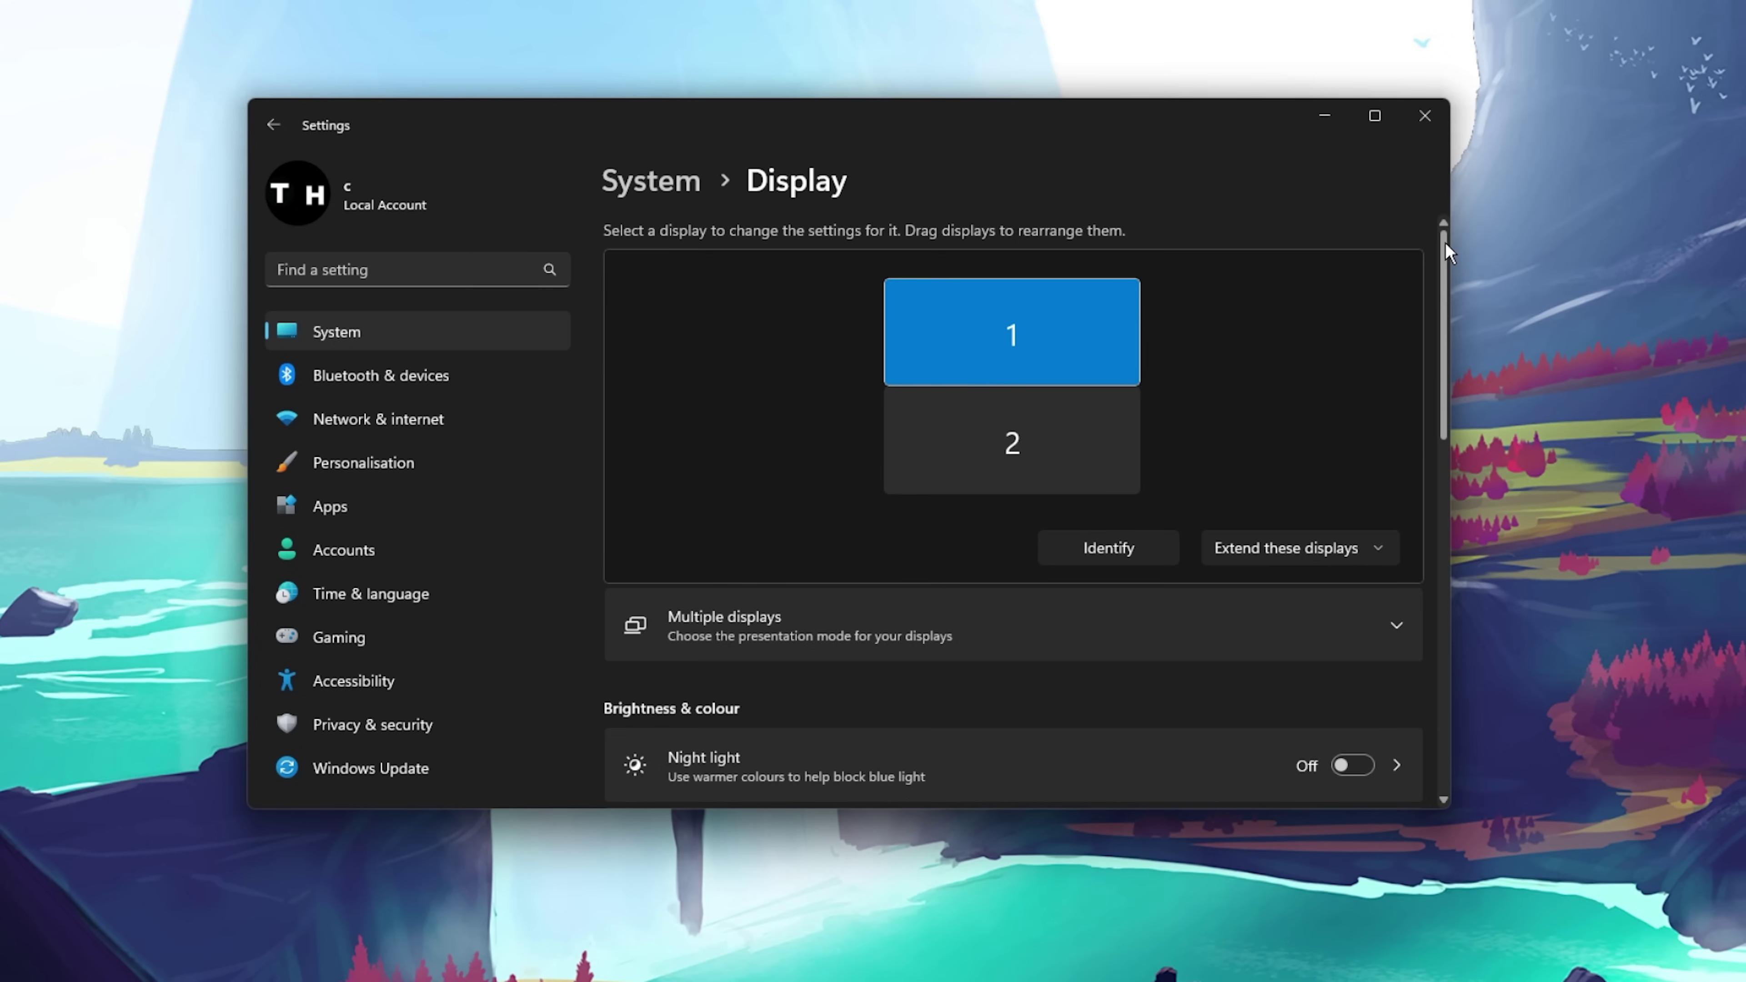
pyautogui.moveTo(1444, 241); pyautogui.dragTo(1437, 497)
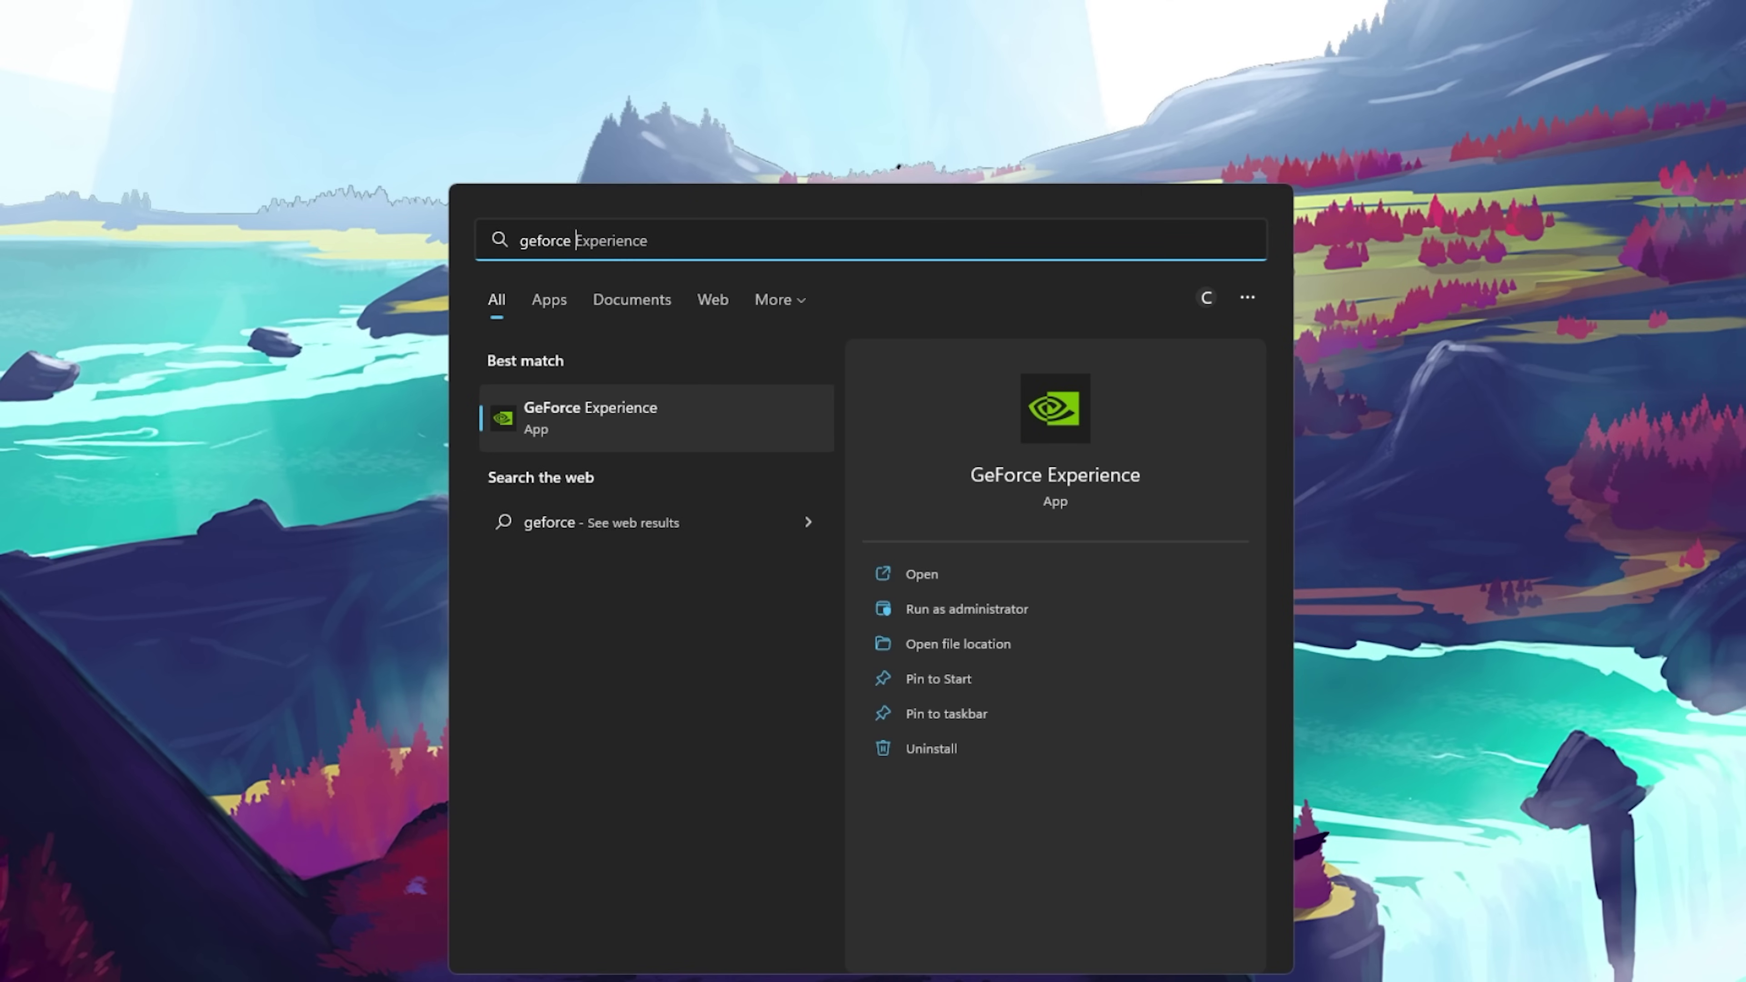
# Launch GeForce Experience from Start search to see the available Game Ready Driver 512.59
pyautogui.write('experience')
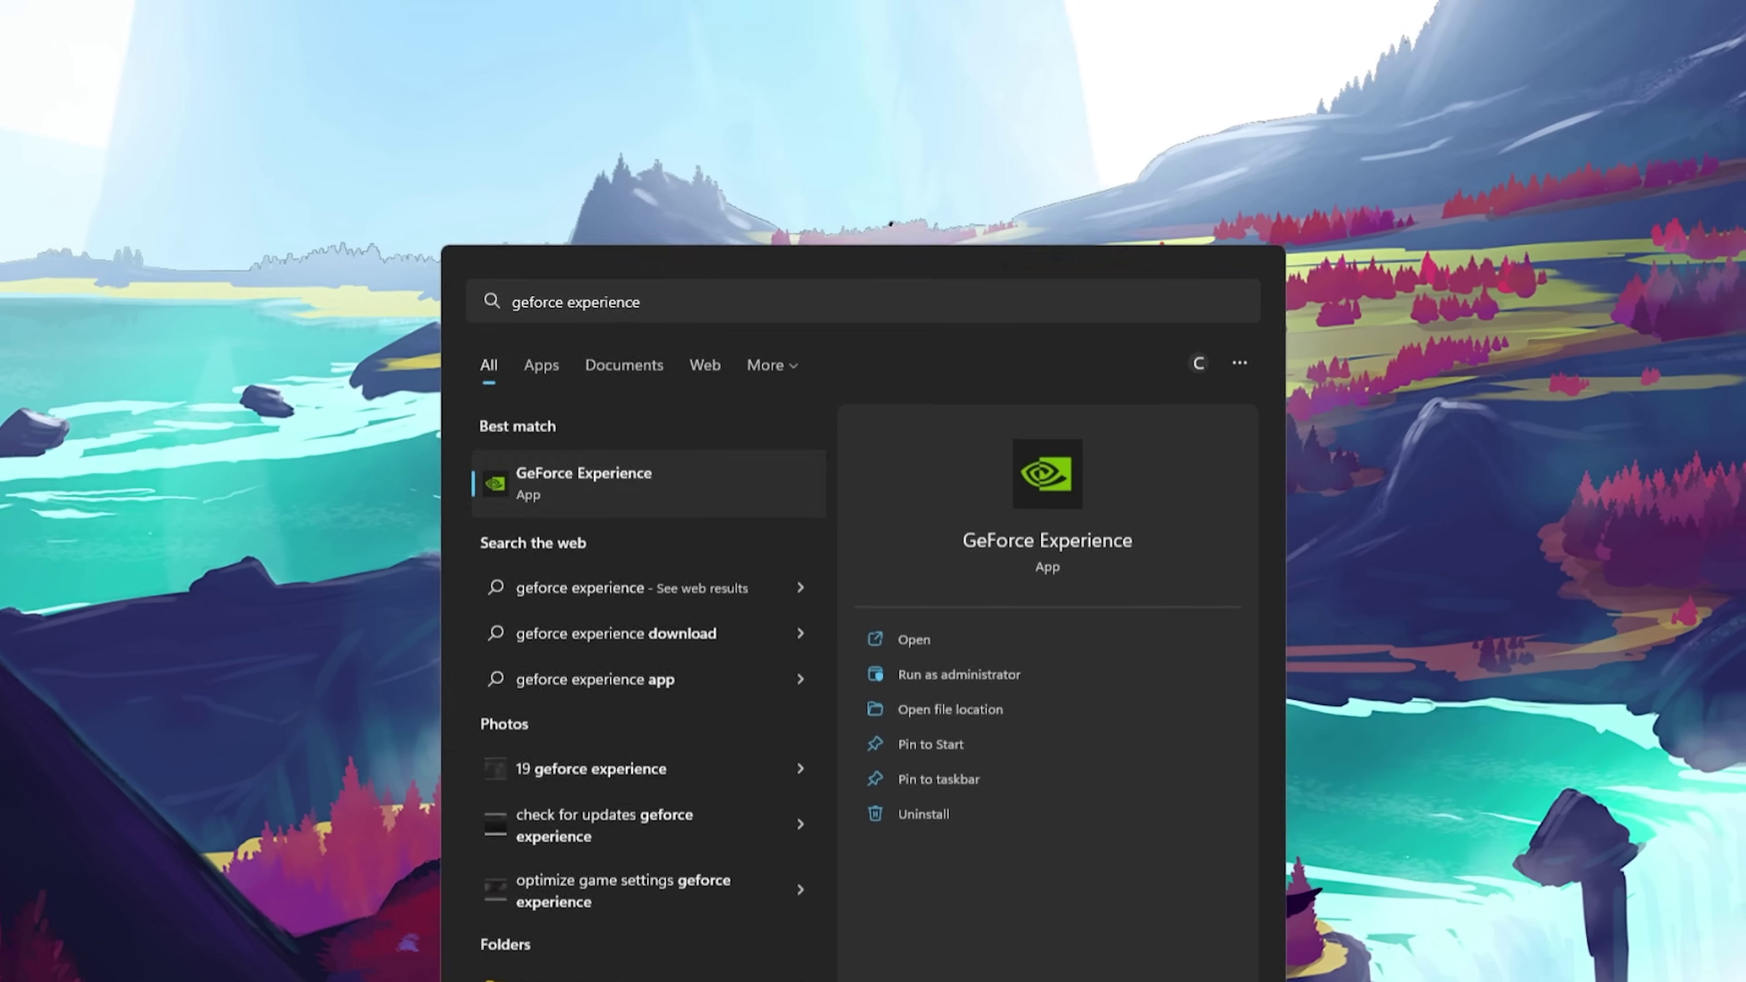
pyautogui.press('Return')
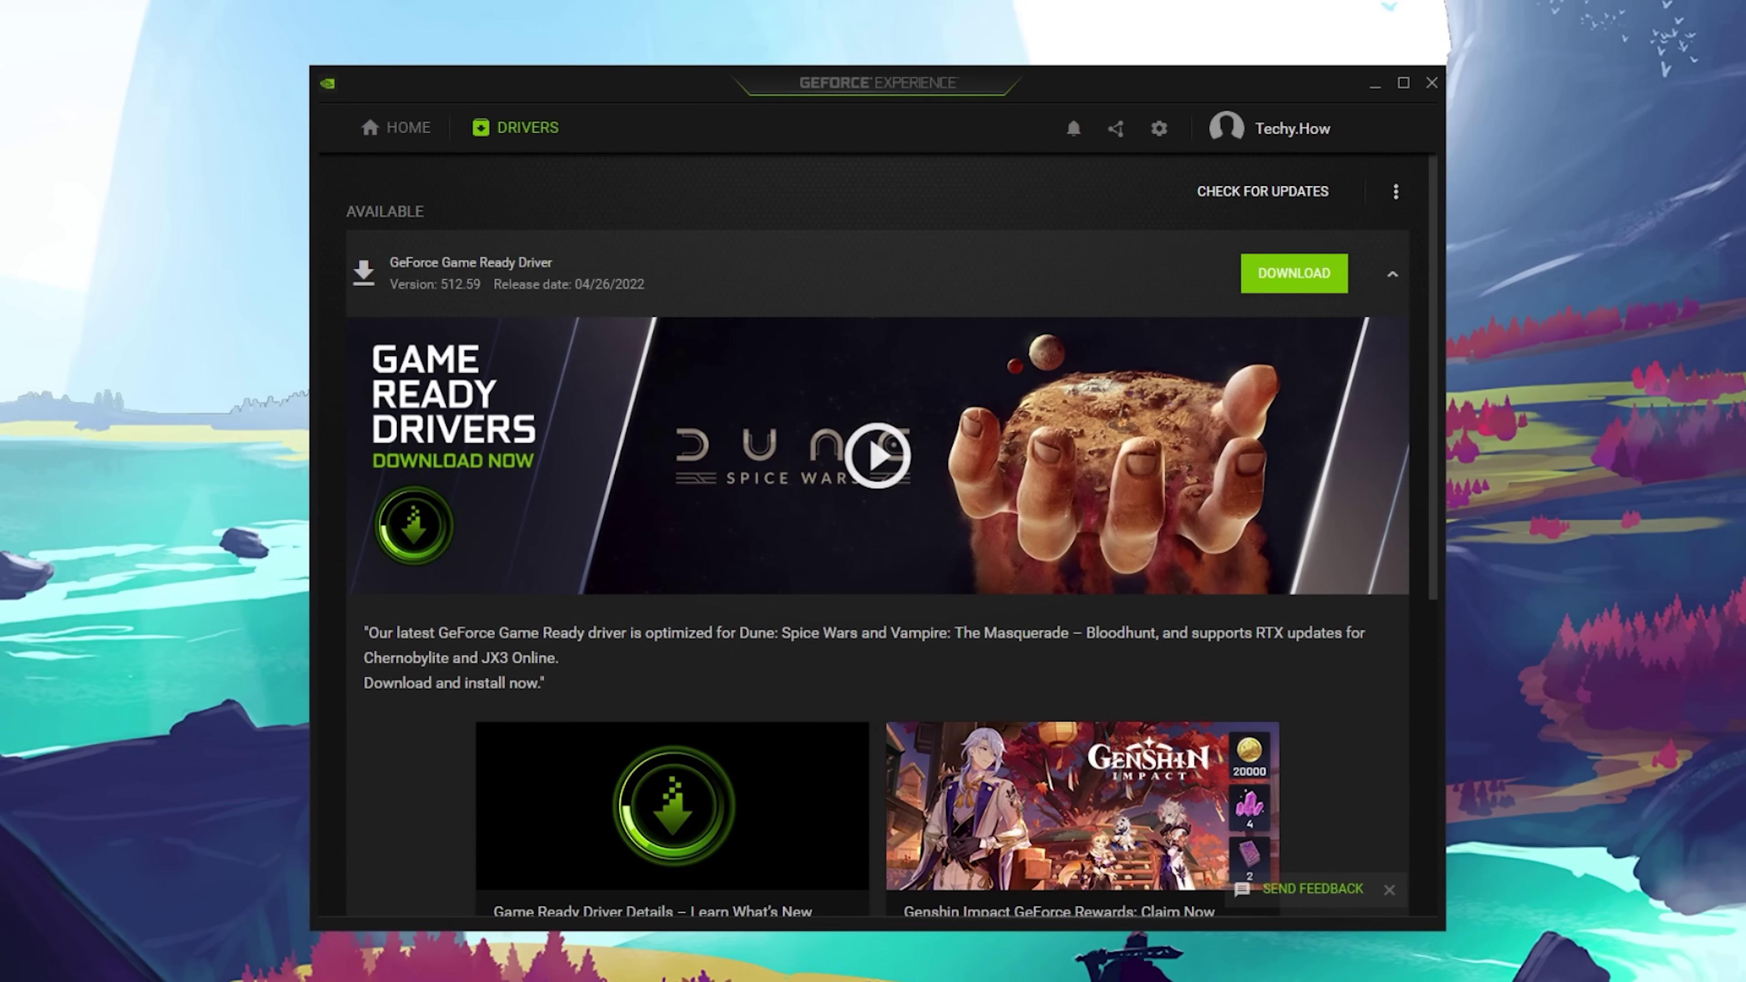
pyautogui.press('super')
pyautogui.write('and')
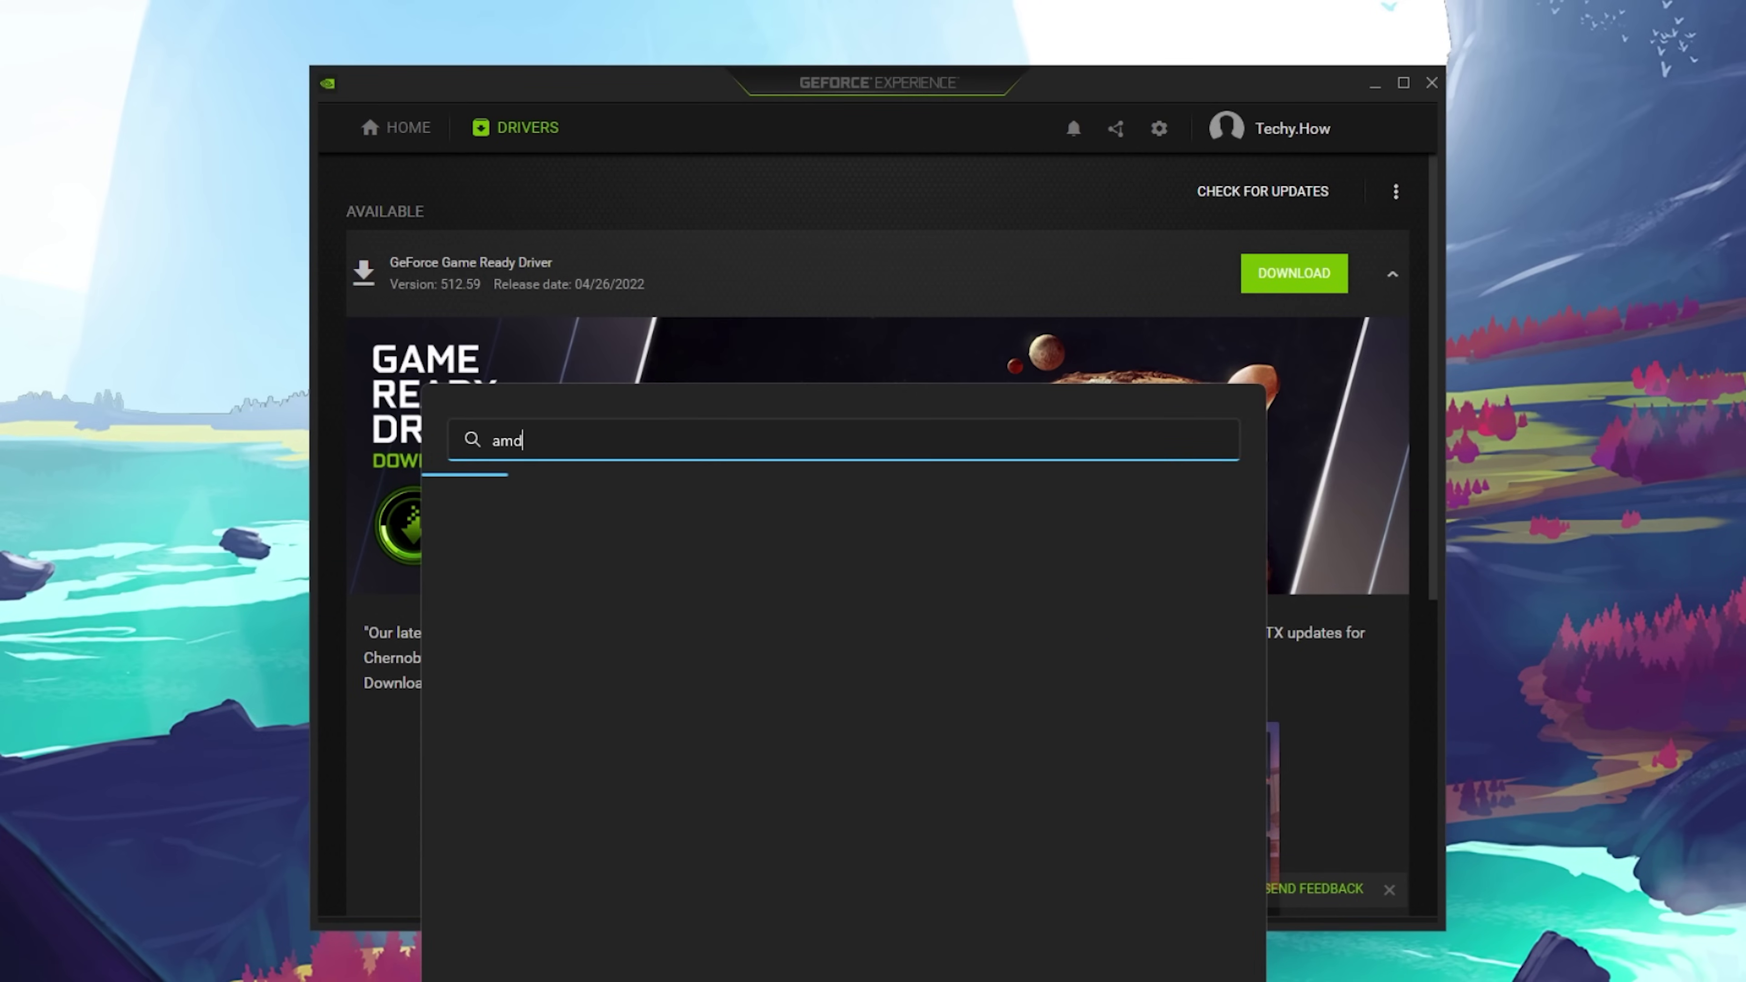
pyautogui.press('BackSpace')
pyautogui.press('BackSpace')
pyautogui.press('BackSpace')
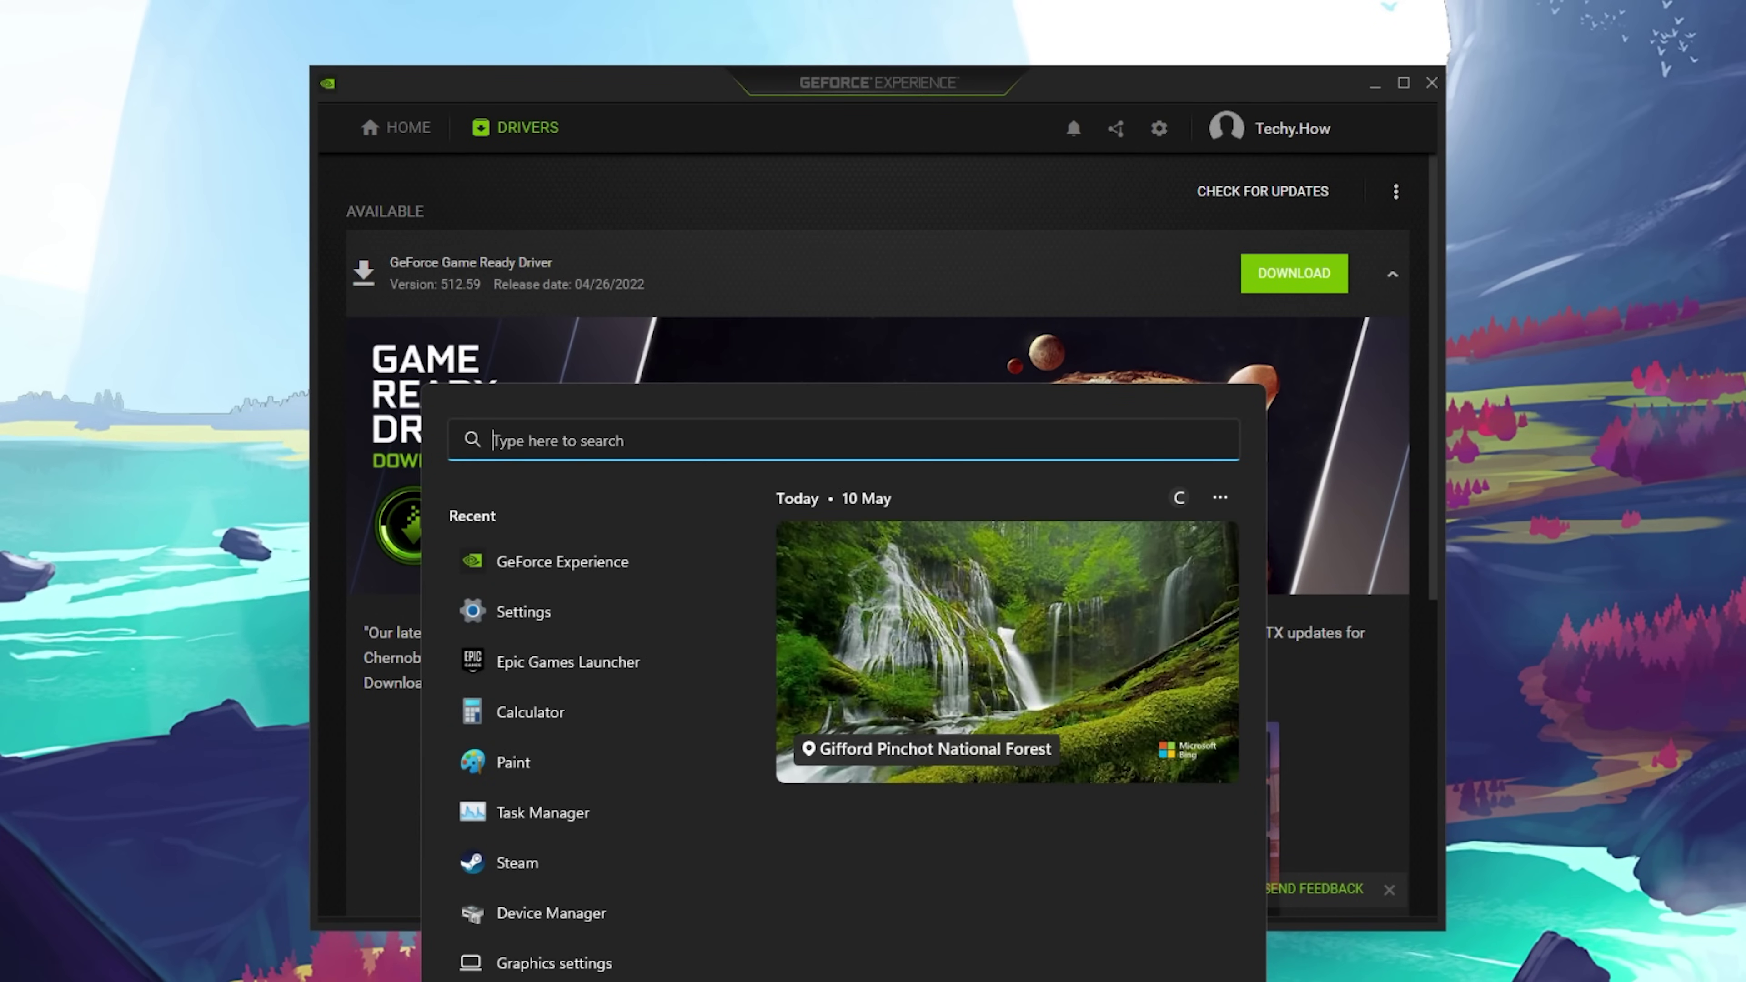
pyautogui.write('amd')
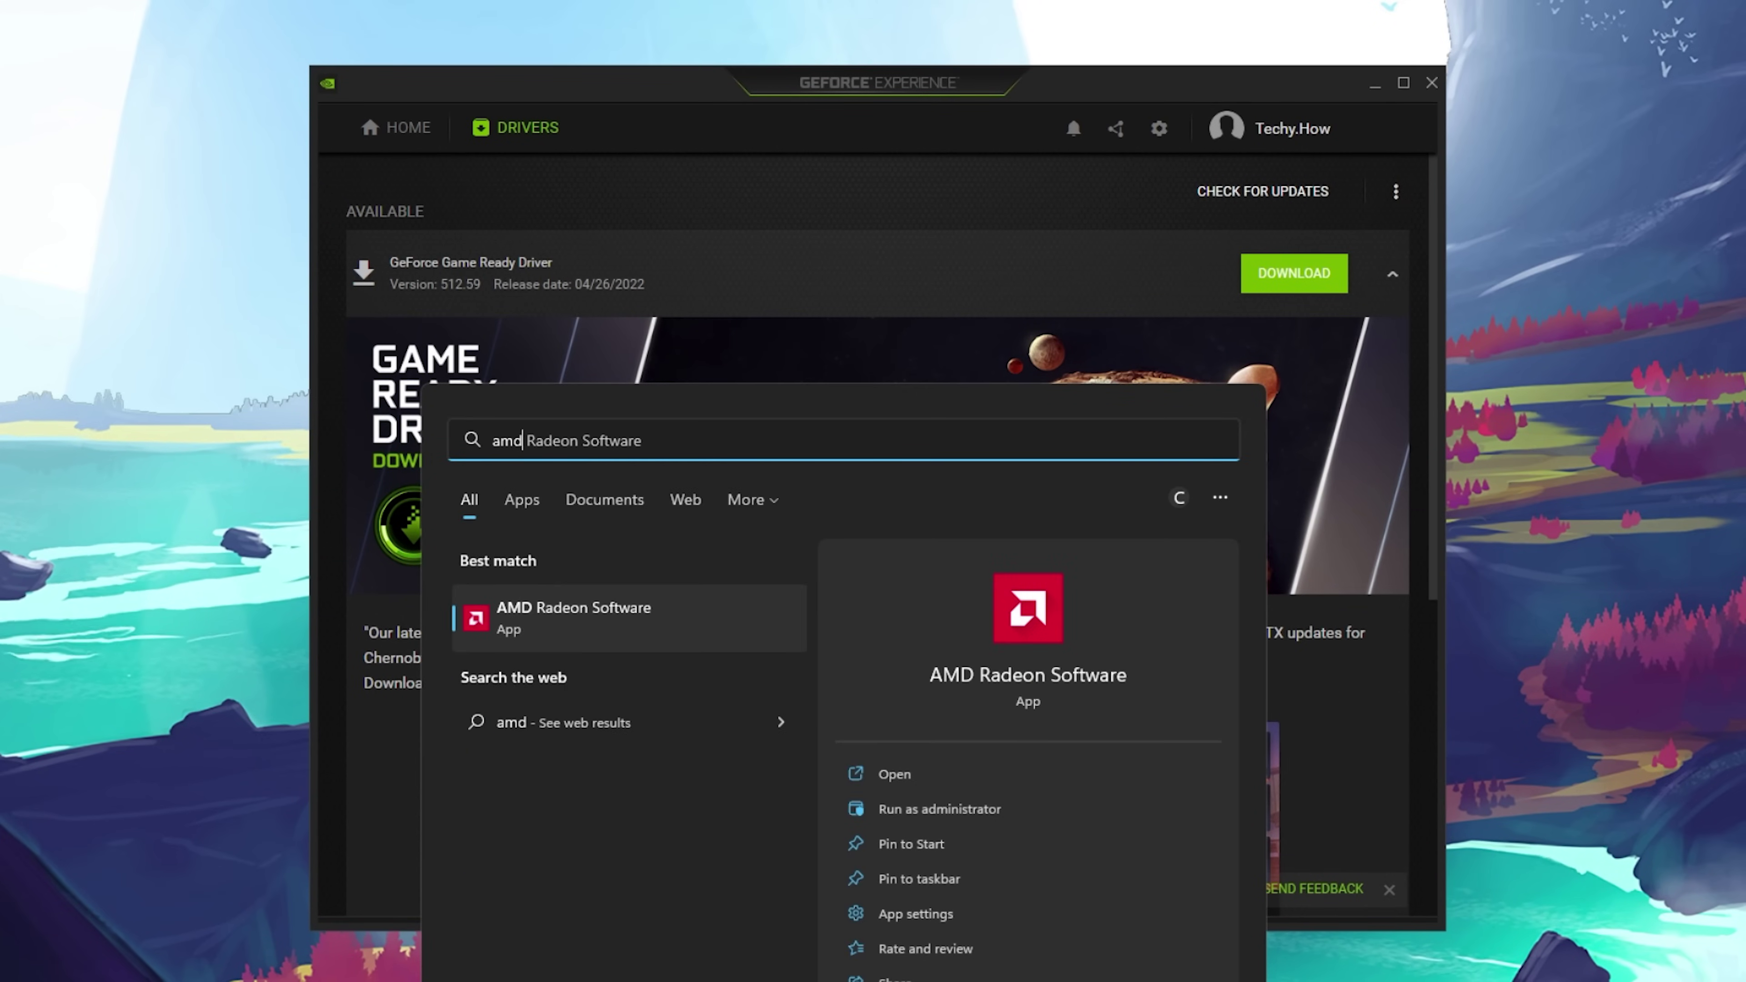
pyautogui.press('Escape')
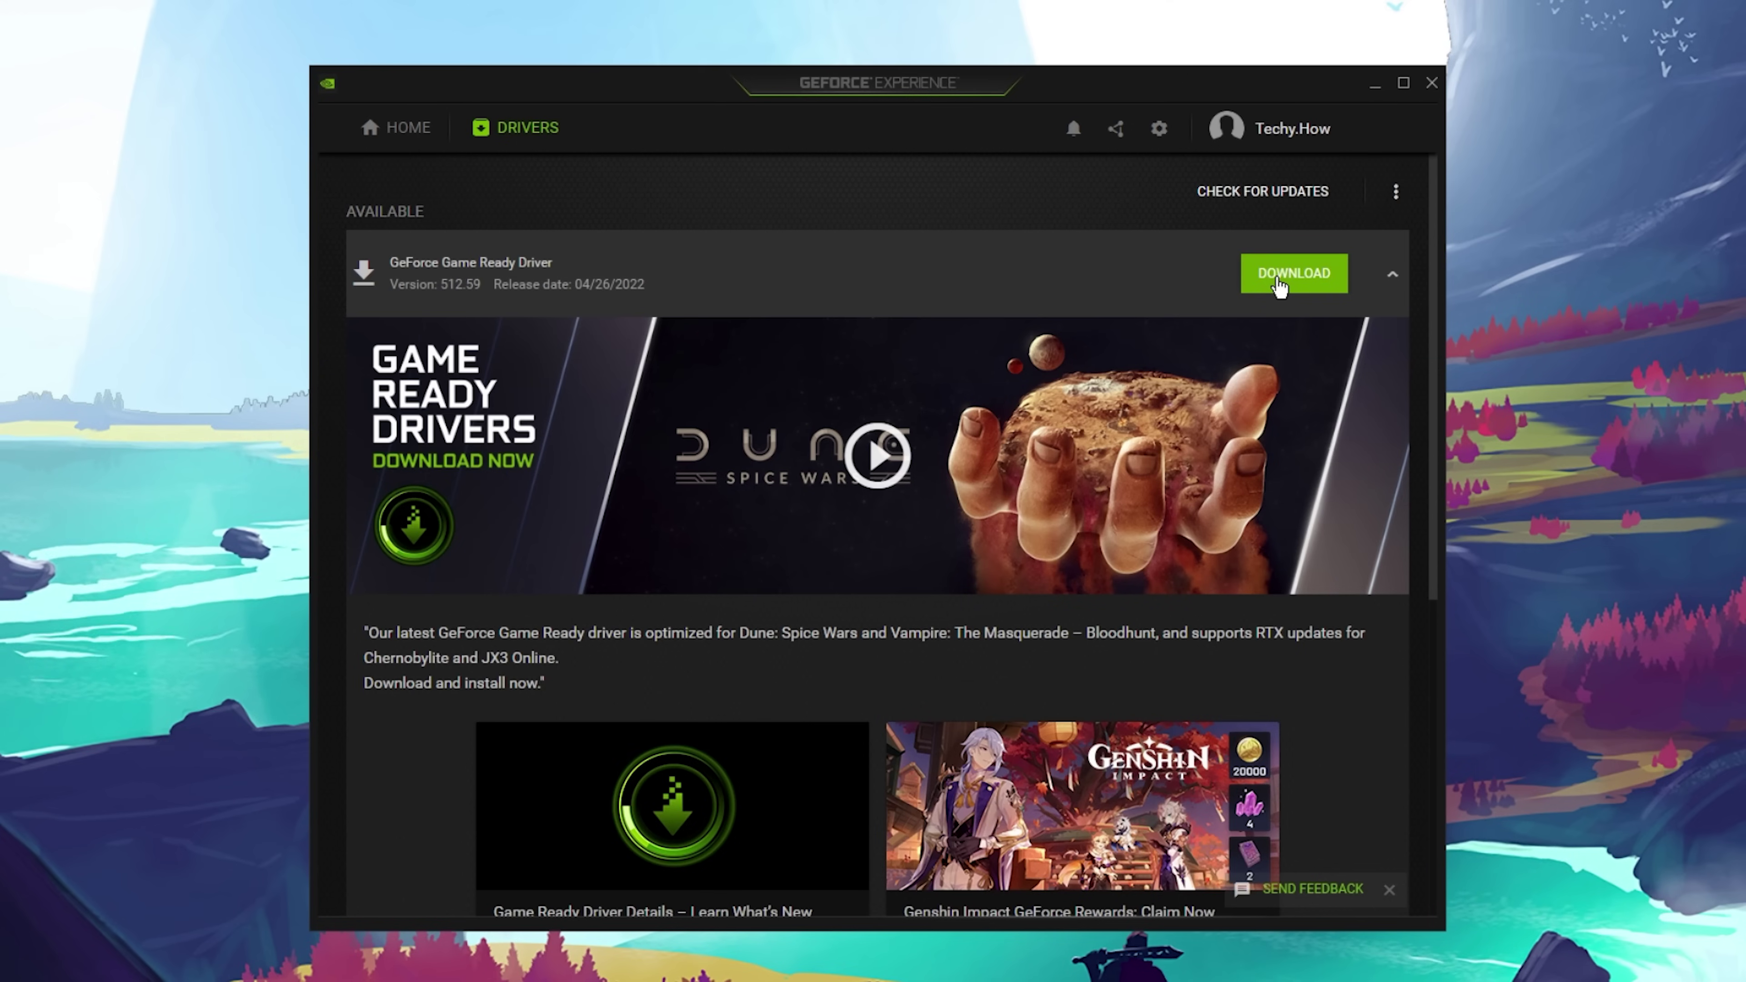
# Open Fortnite's custom settings and slide its optimisation fully to Performance
pyautogui.click(388, 132)
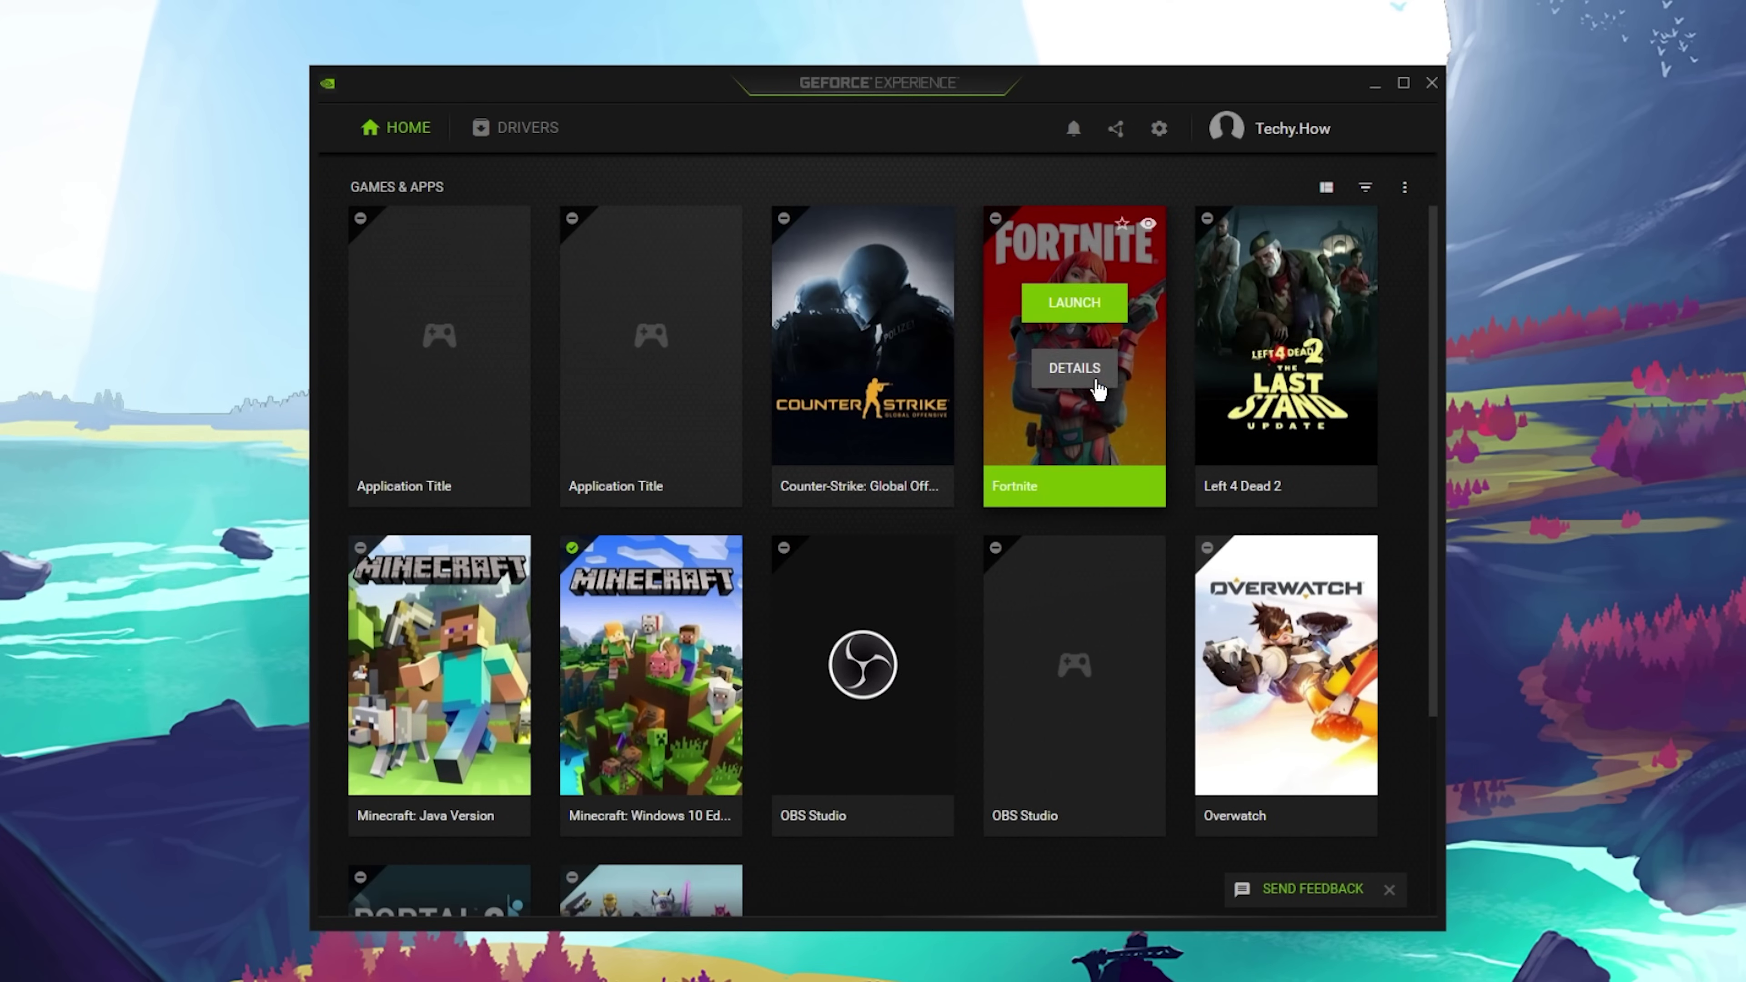
pyautogui.click(1101, 379)
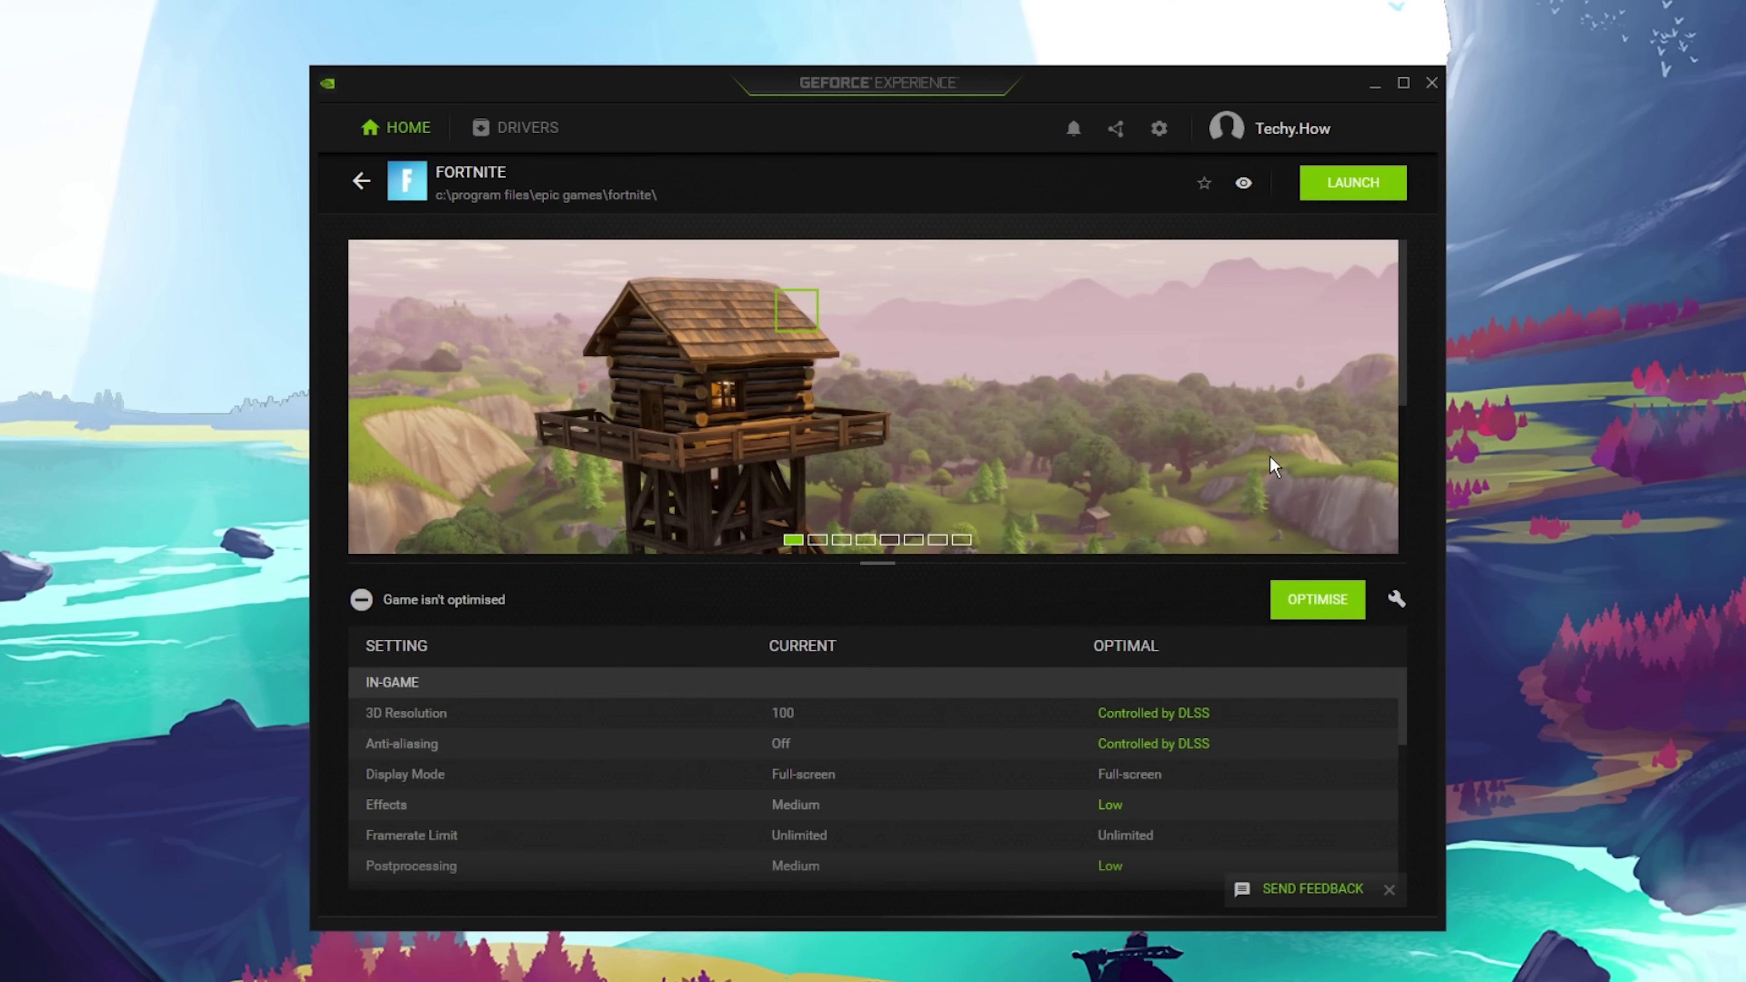
pyautogui.moveTo(1402, 691)
pyautogui.mouseDown()
pyautogui.moveTo(1422, 846)
pyautogui.moveTo(1443, 659)
pyautogui.mouseUp()
pyautogui.click(1396, 600)
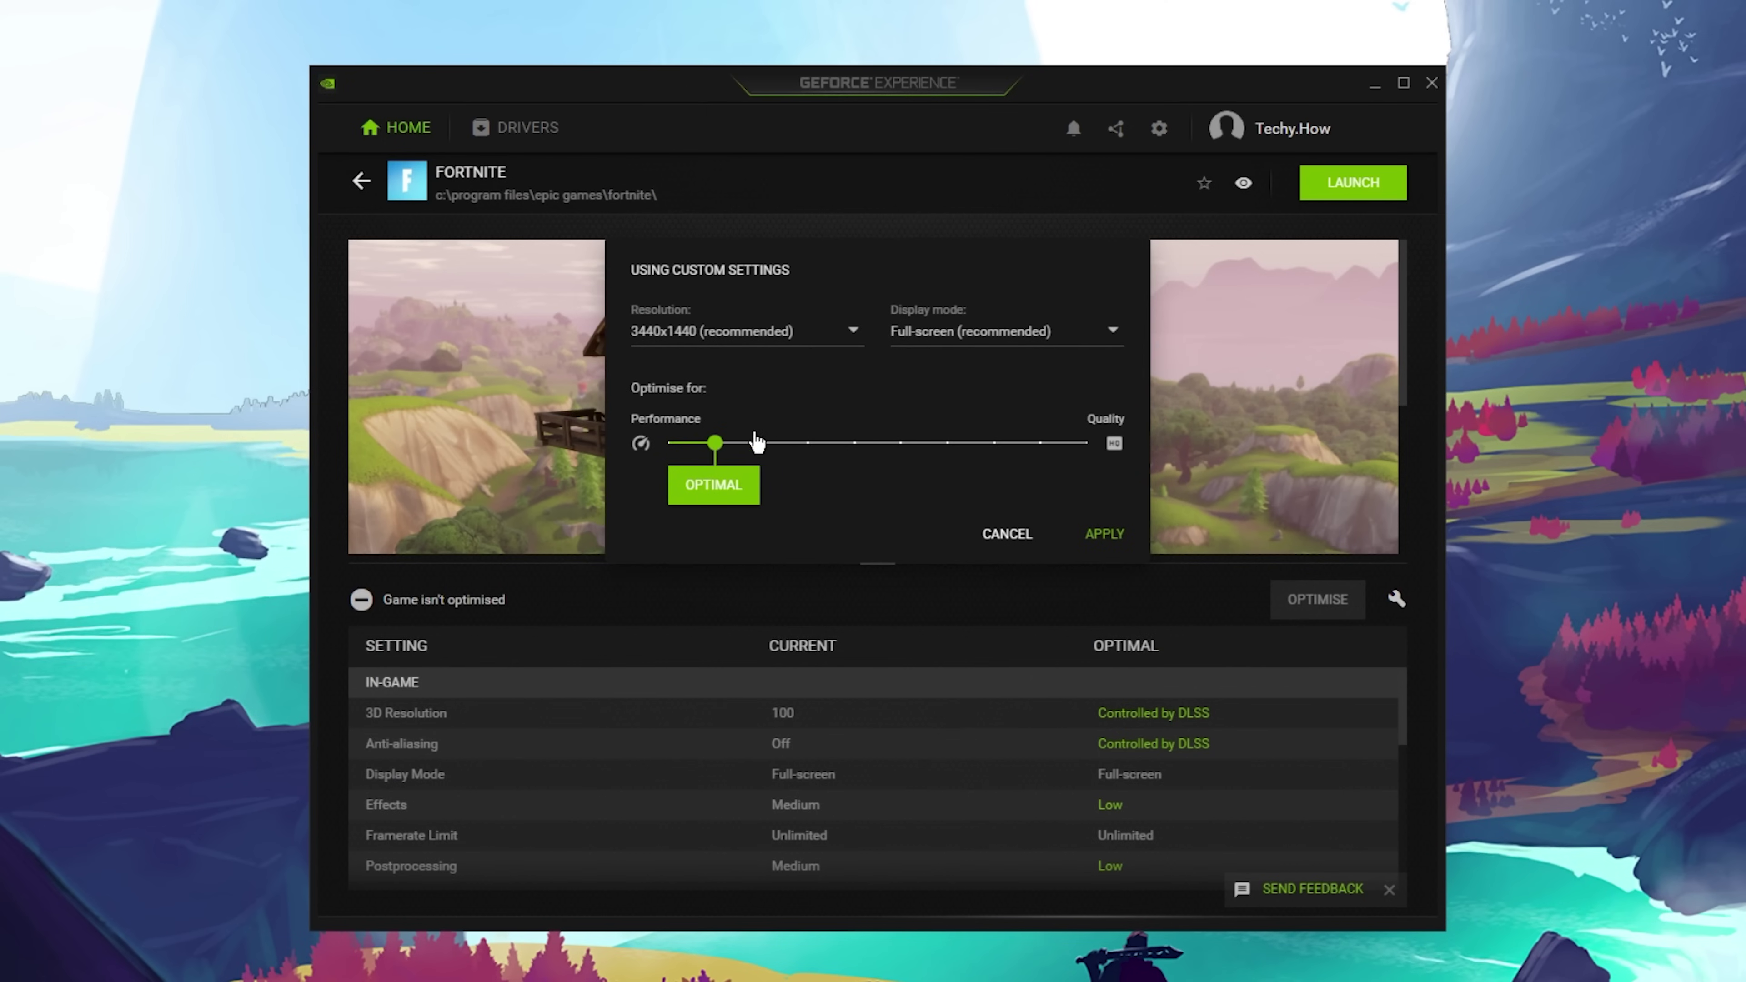
pyautogui.moveTo(716, 444); pyautogui.dragTo(616, 446)
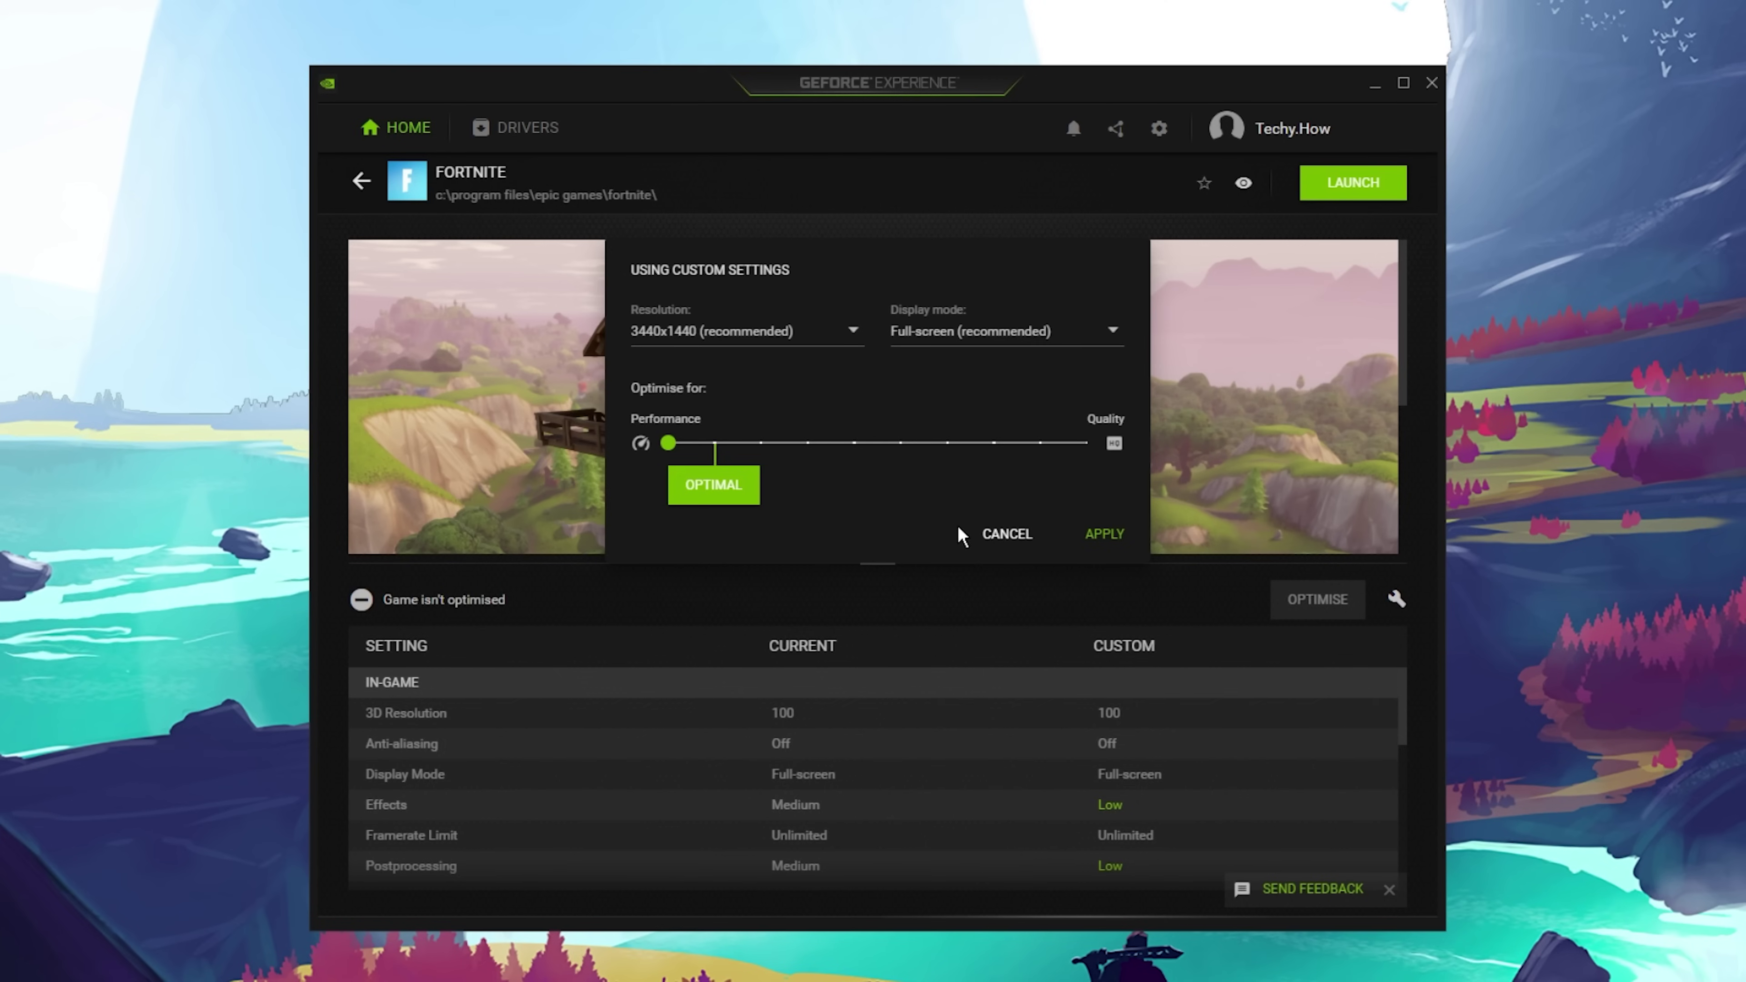
# Close Fortnite's custom panel and scroll GeForce Experience's General settings to In-Game Overlay and Image Scaling
pyautogui.click(1008, 535)
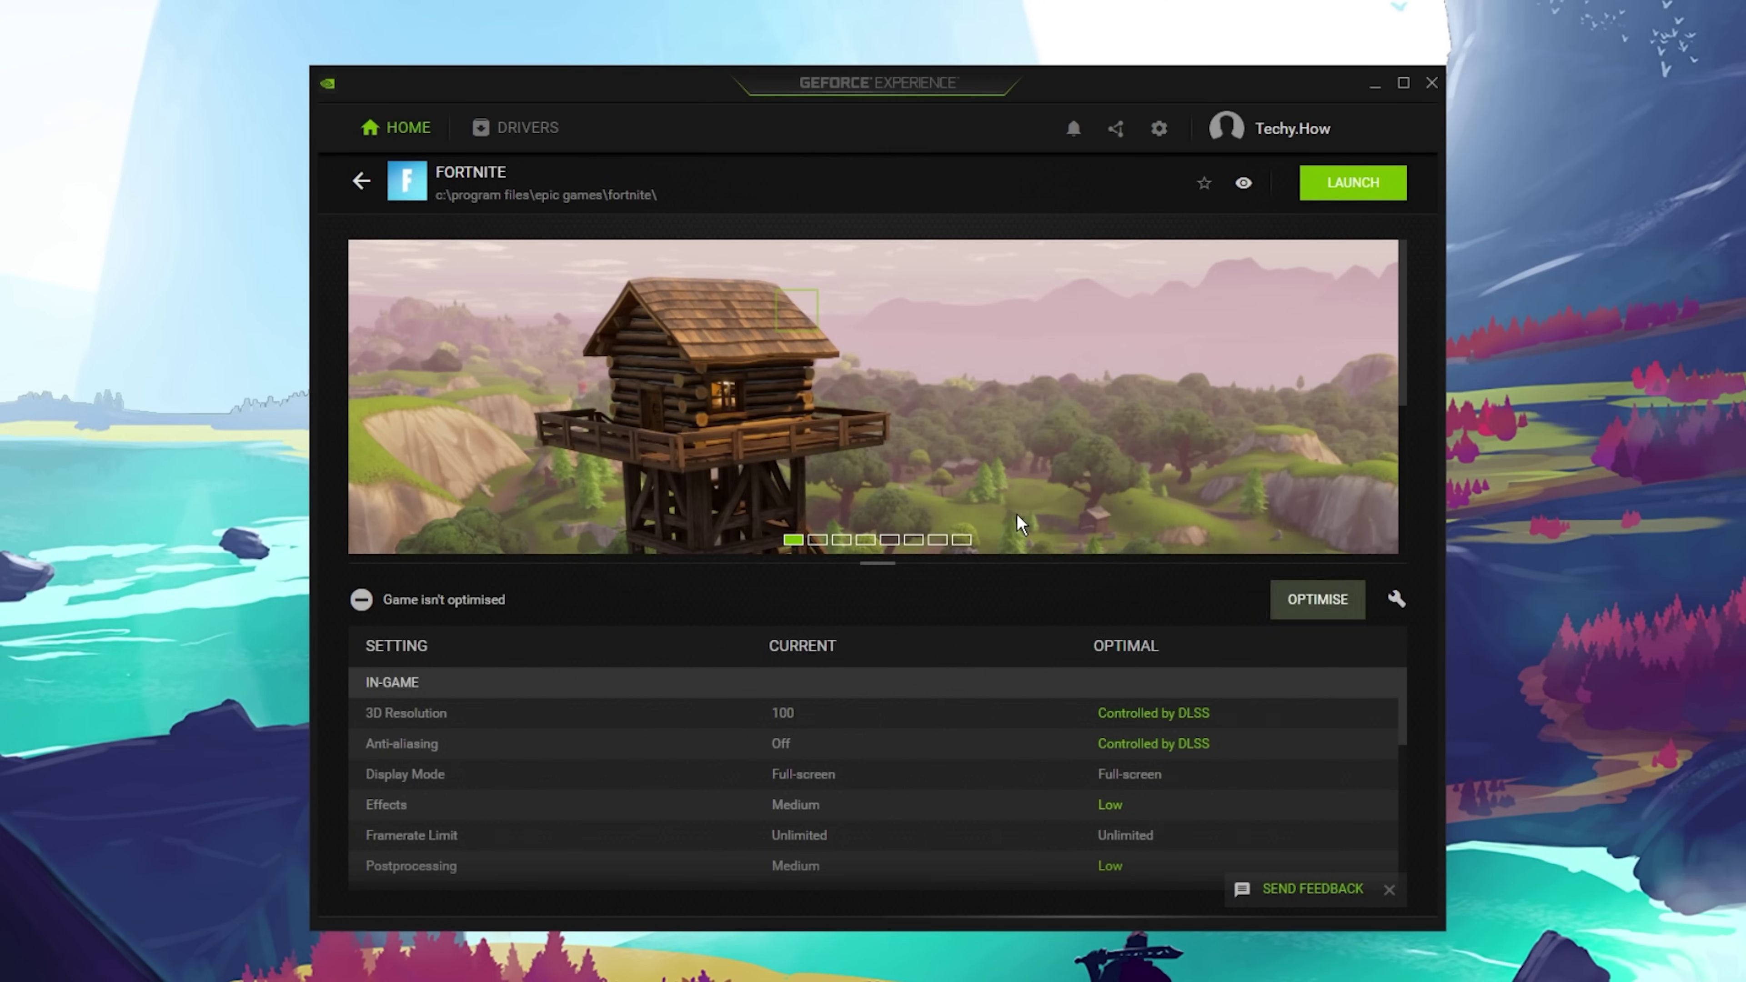
pyautogui.click(1159, 130)
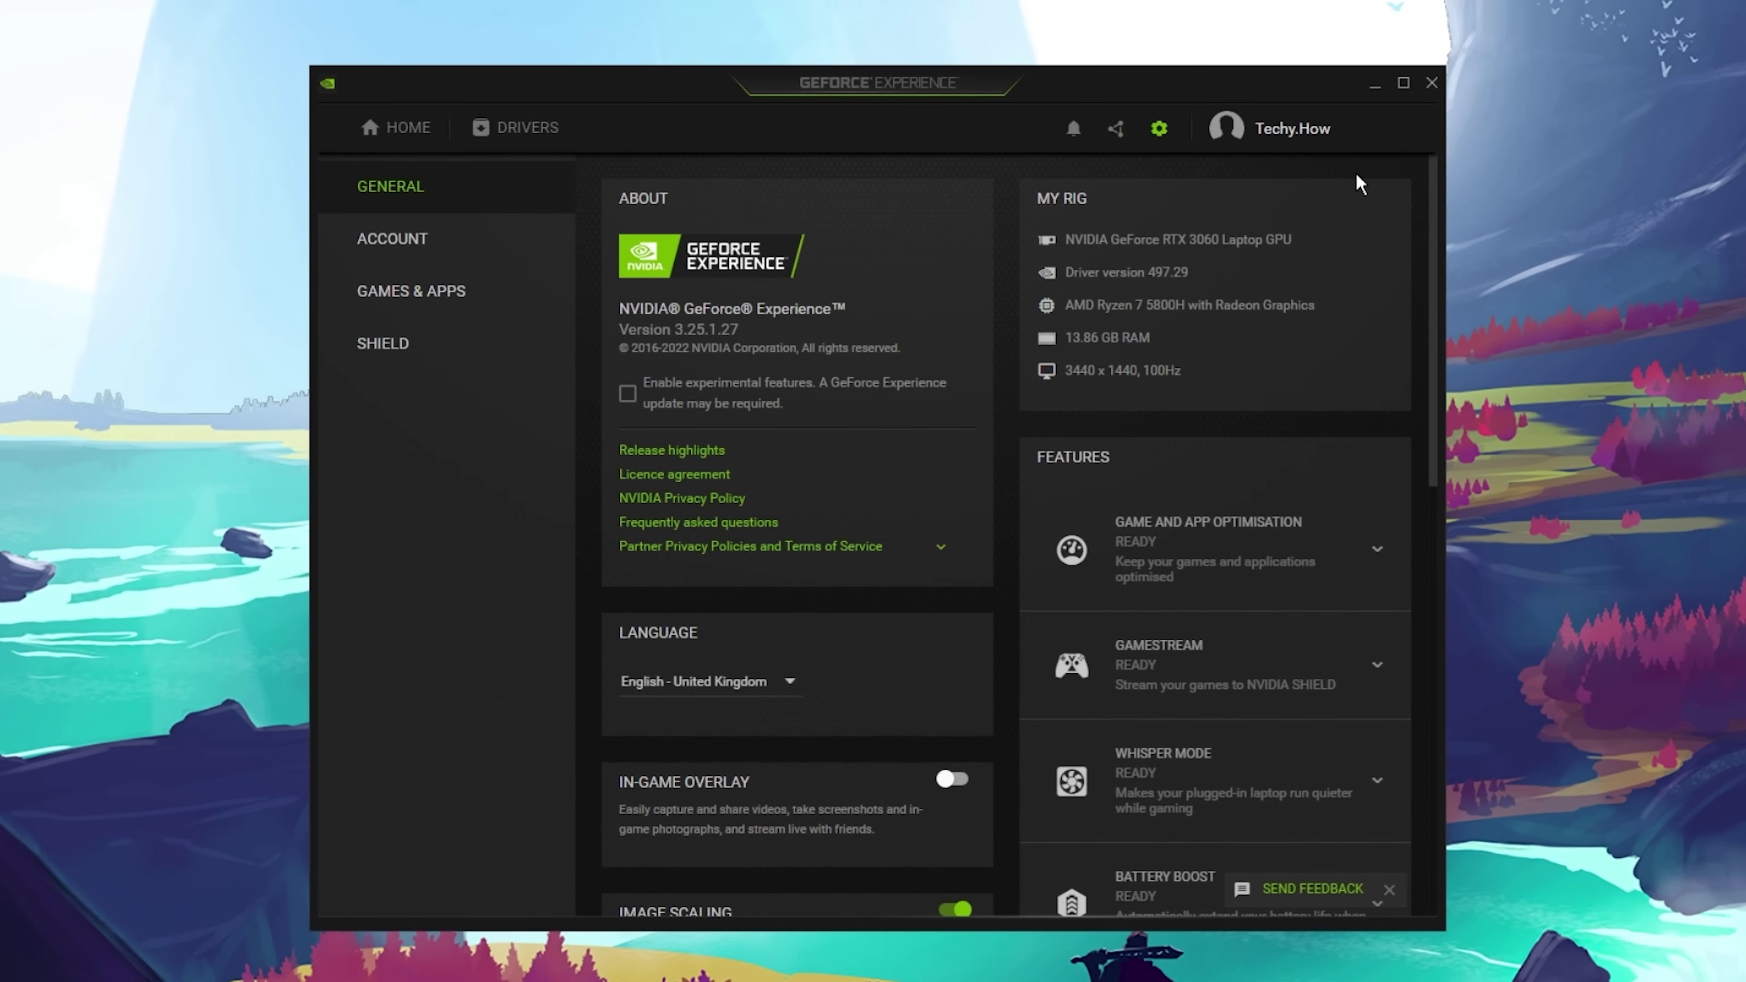
pyautogui.moveTo(1430, 167); pyautogui.dragTo(1430, 392)
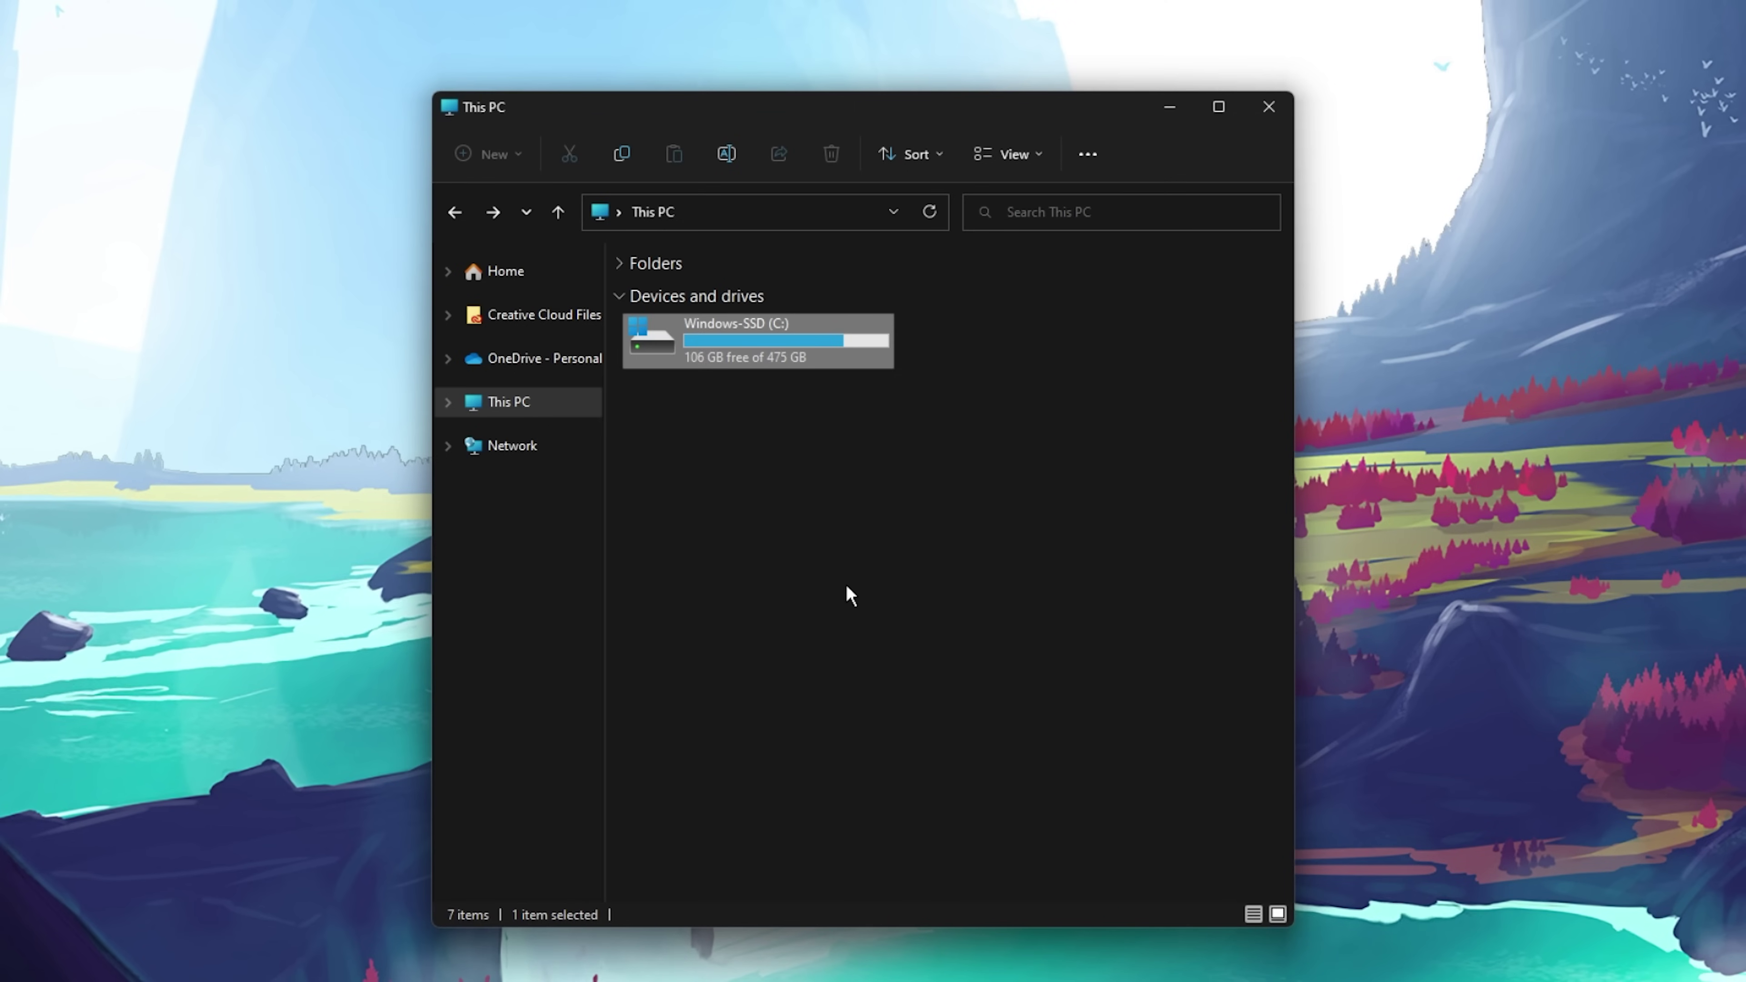
# Navigate C:\Program Files\Epic Games\Fortnite\FortniteGame\Binaries\Win64 to FortniteClient-Win64-Shipping
pyautogui.press('Return')
pyautogui.press('Return')
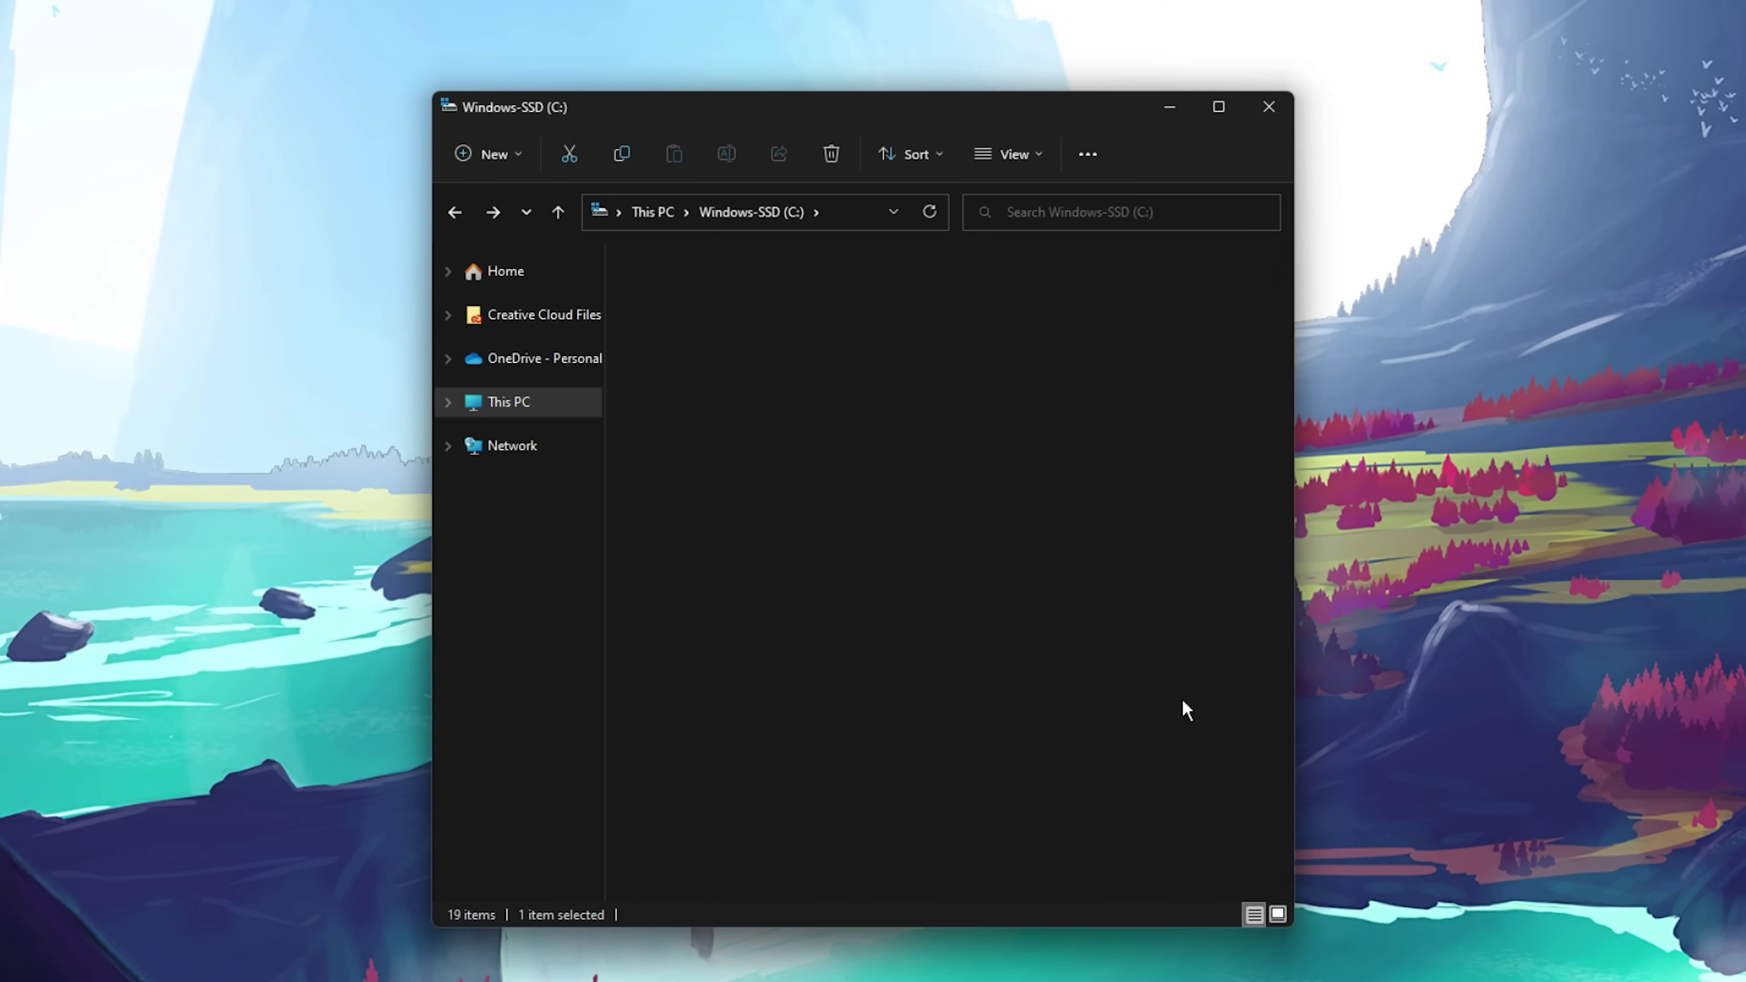
pyautogui.press('Return')
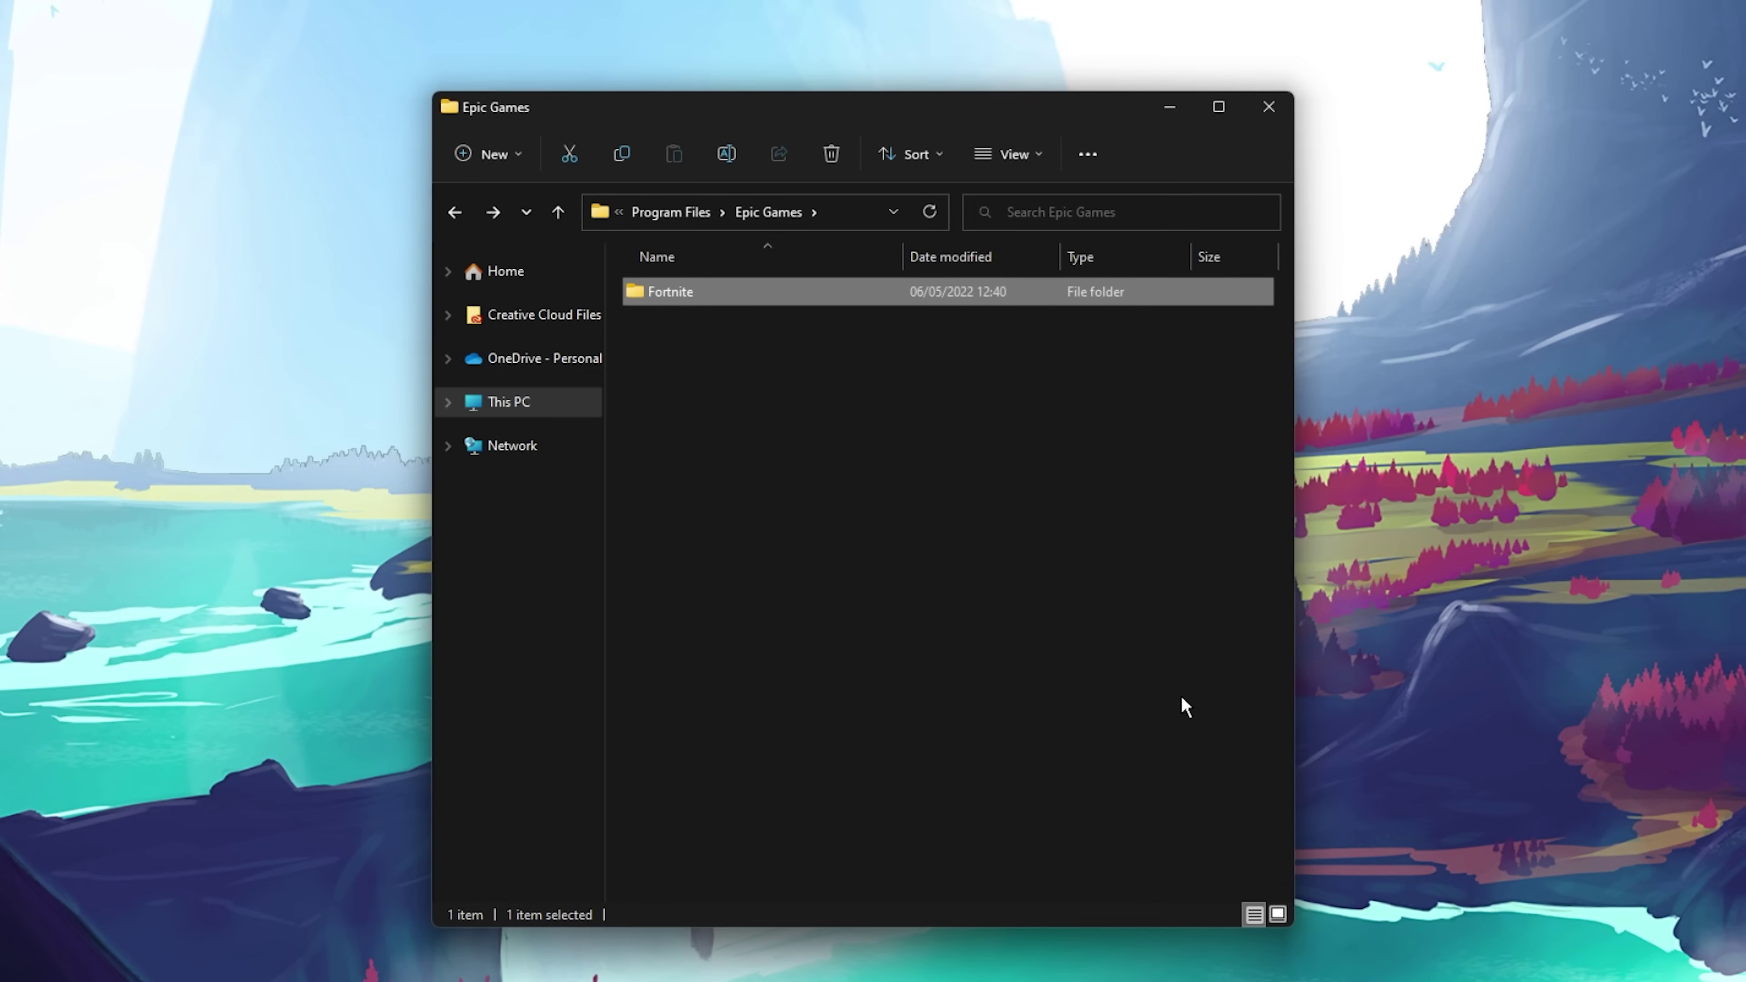
pyautogui.press('Return')
pyautogui.press('f')
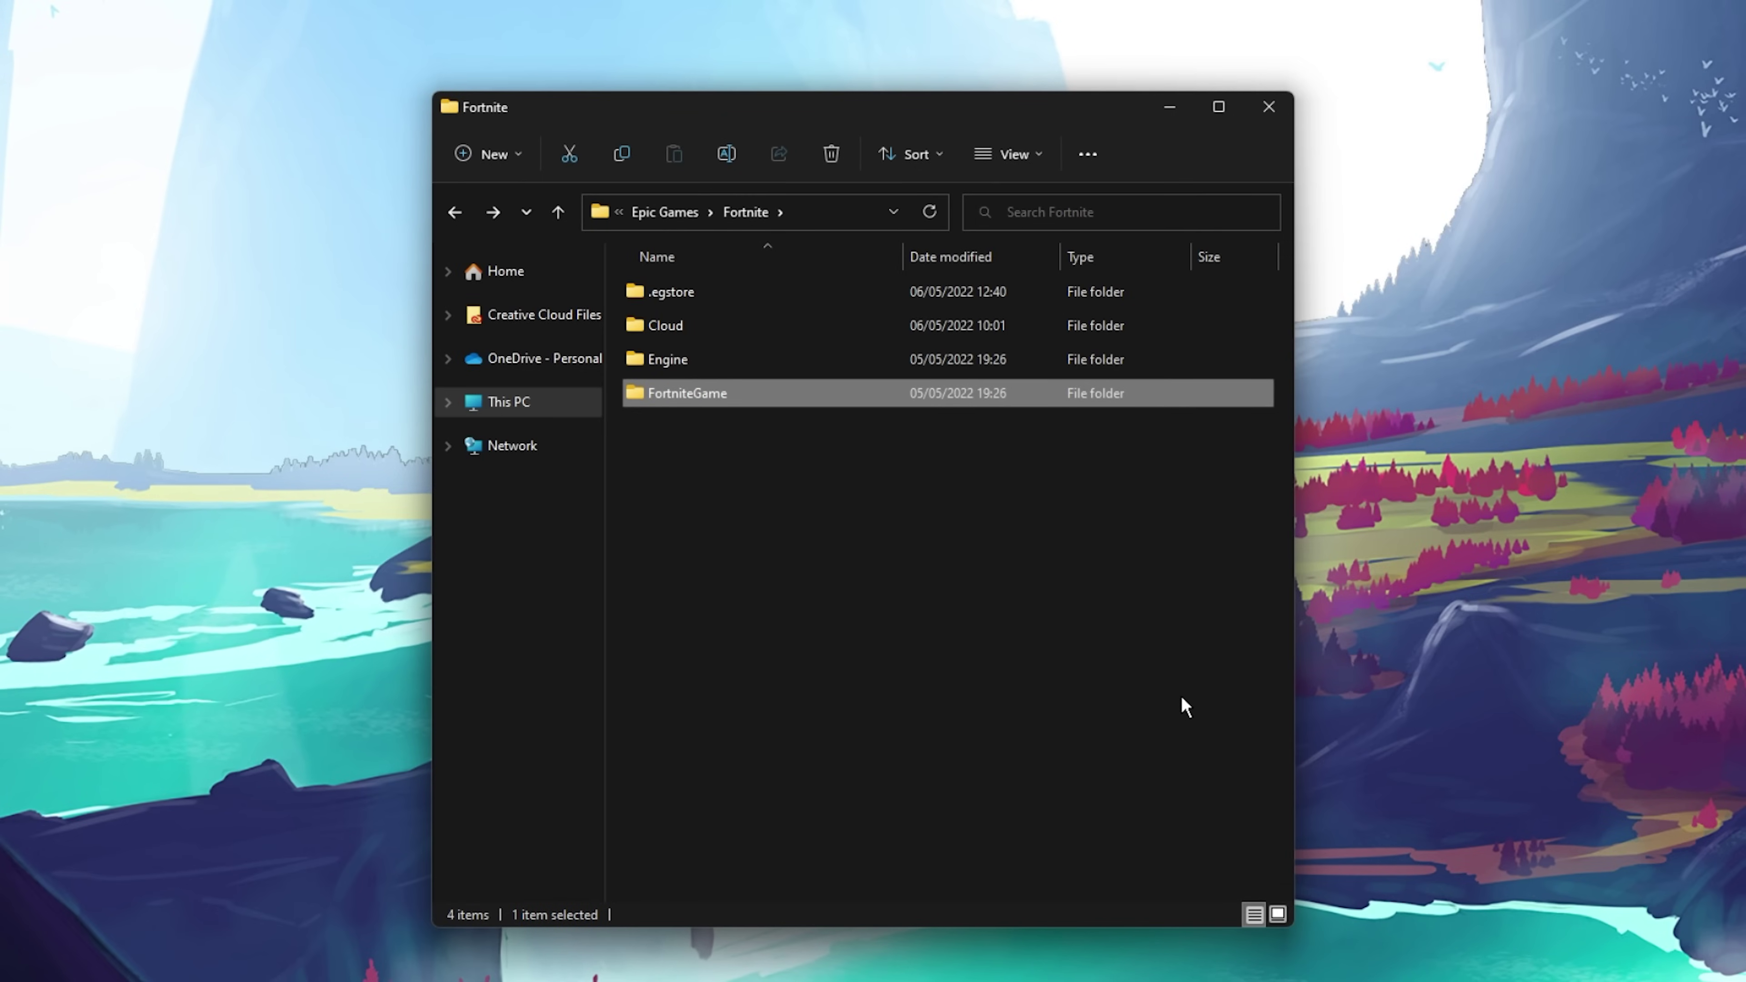
pyautogui.press('Return')
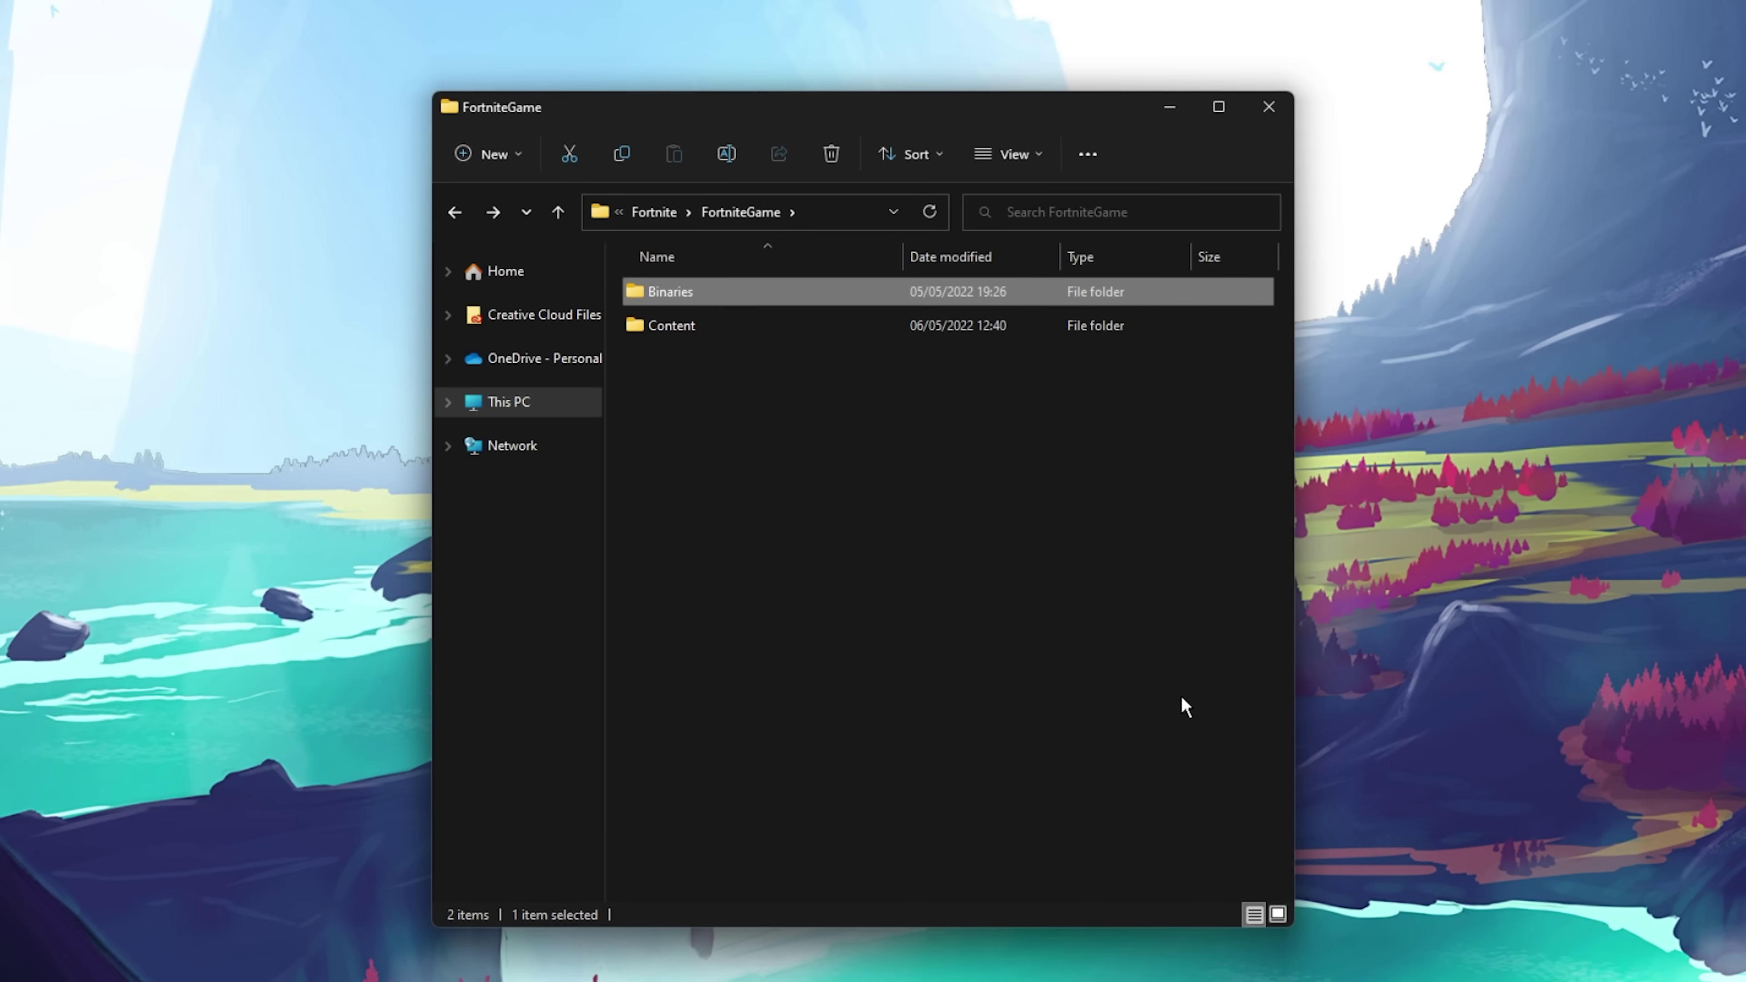
pyautogui.press('Return')
pyautogui.press('w')
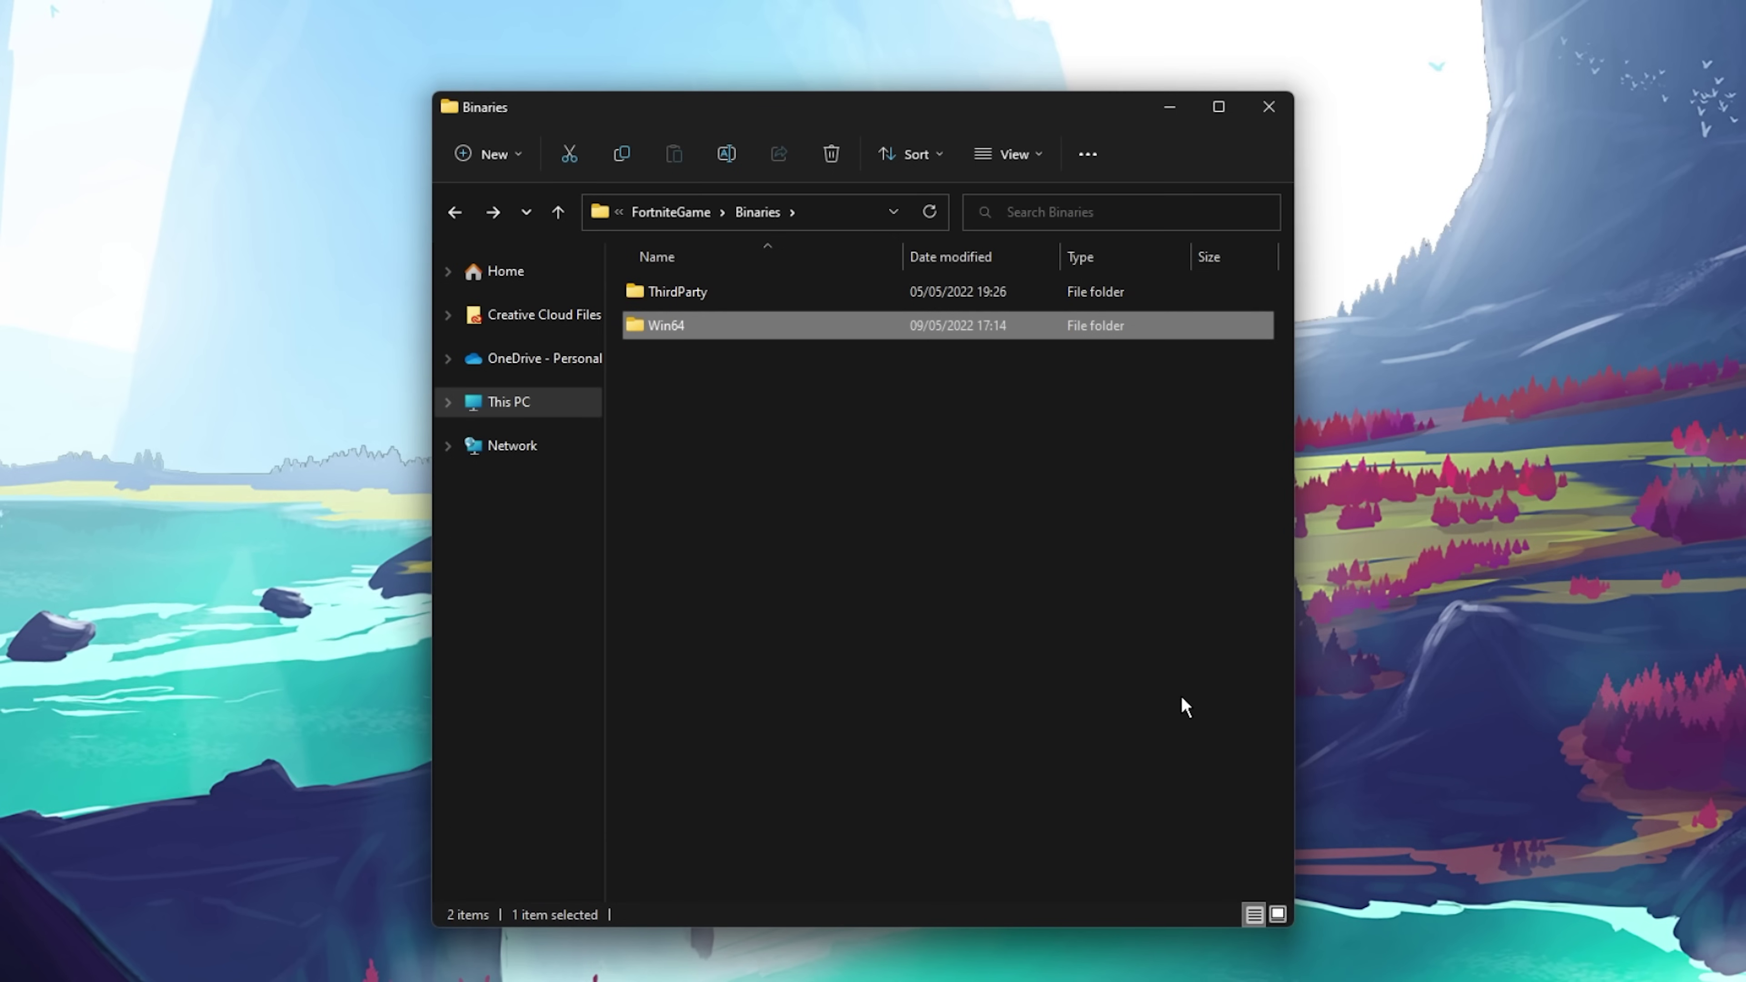
pyautogui.press('Return')
pyautogui.press('f')
pyautogui.press('Down')
pyautogui.scroll(-5, 1181, 696)
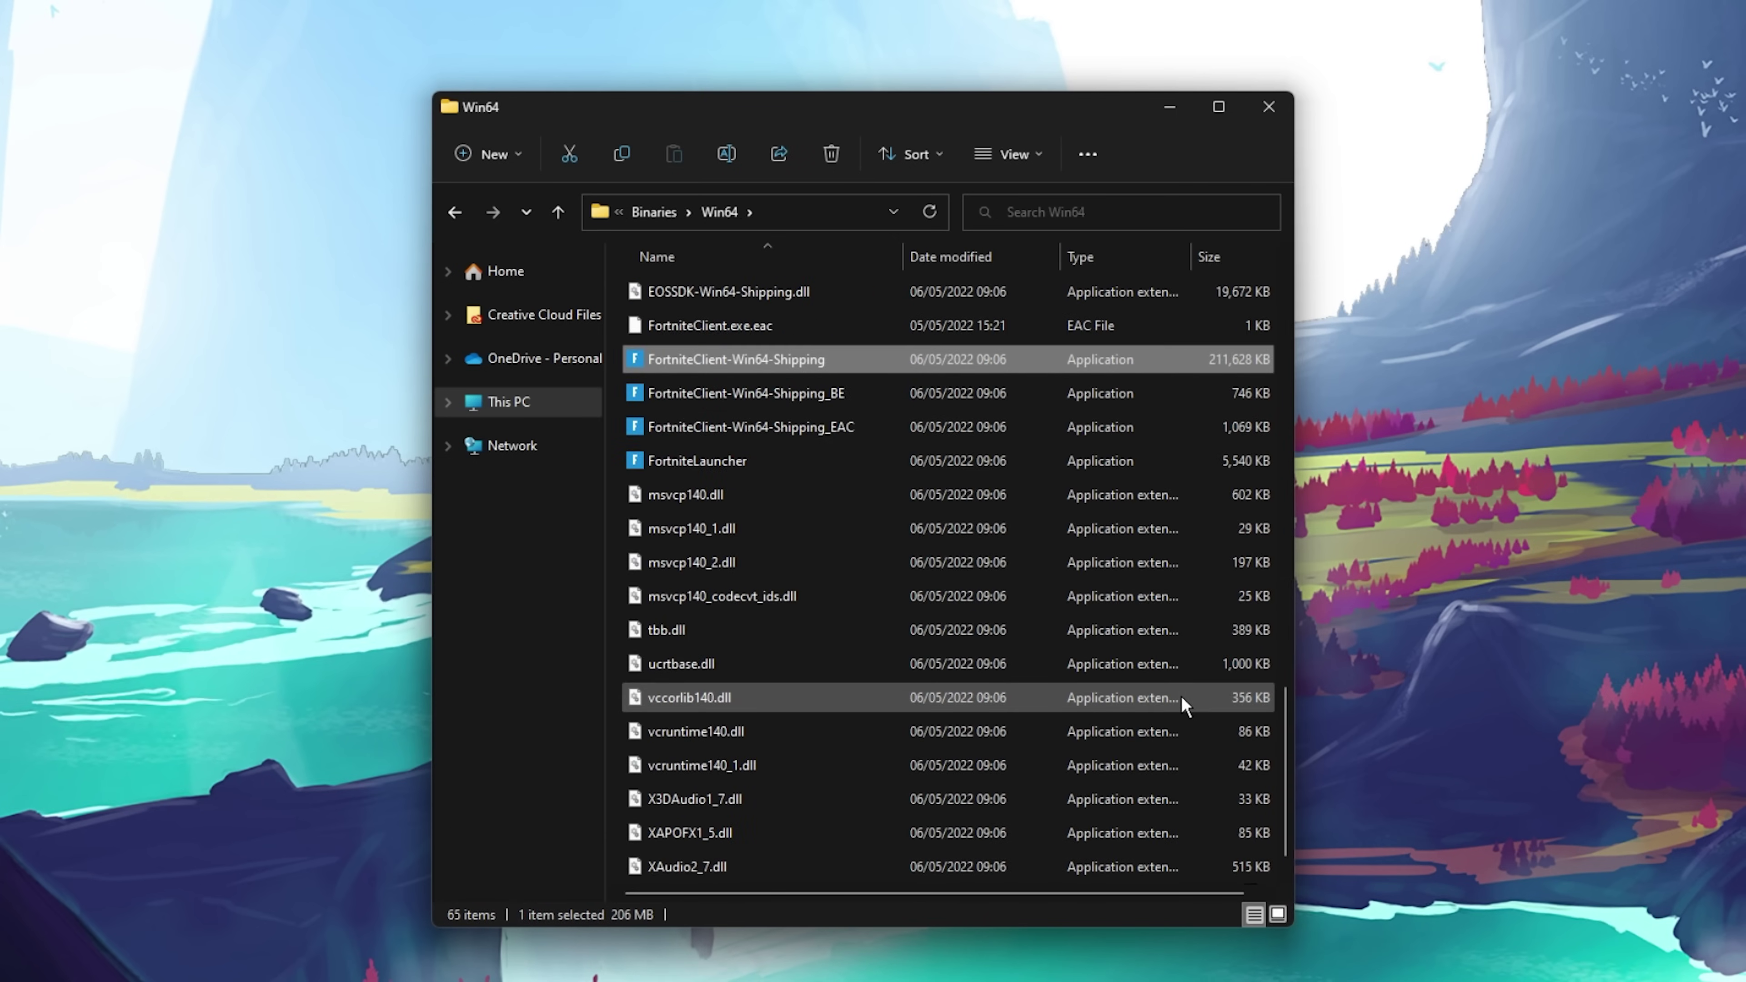
# Enable 'Disable full-screen optimisations' and 'Run as administrator' for FortniteClient-Win64-Shipping, then apply
pyautogui.rightClick(861, 354)
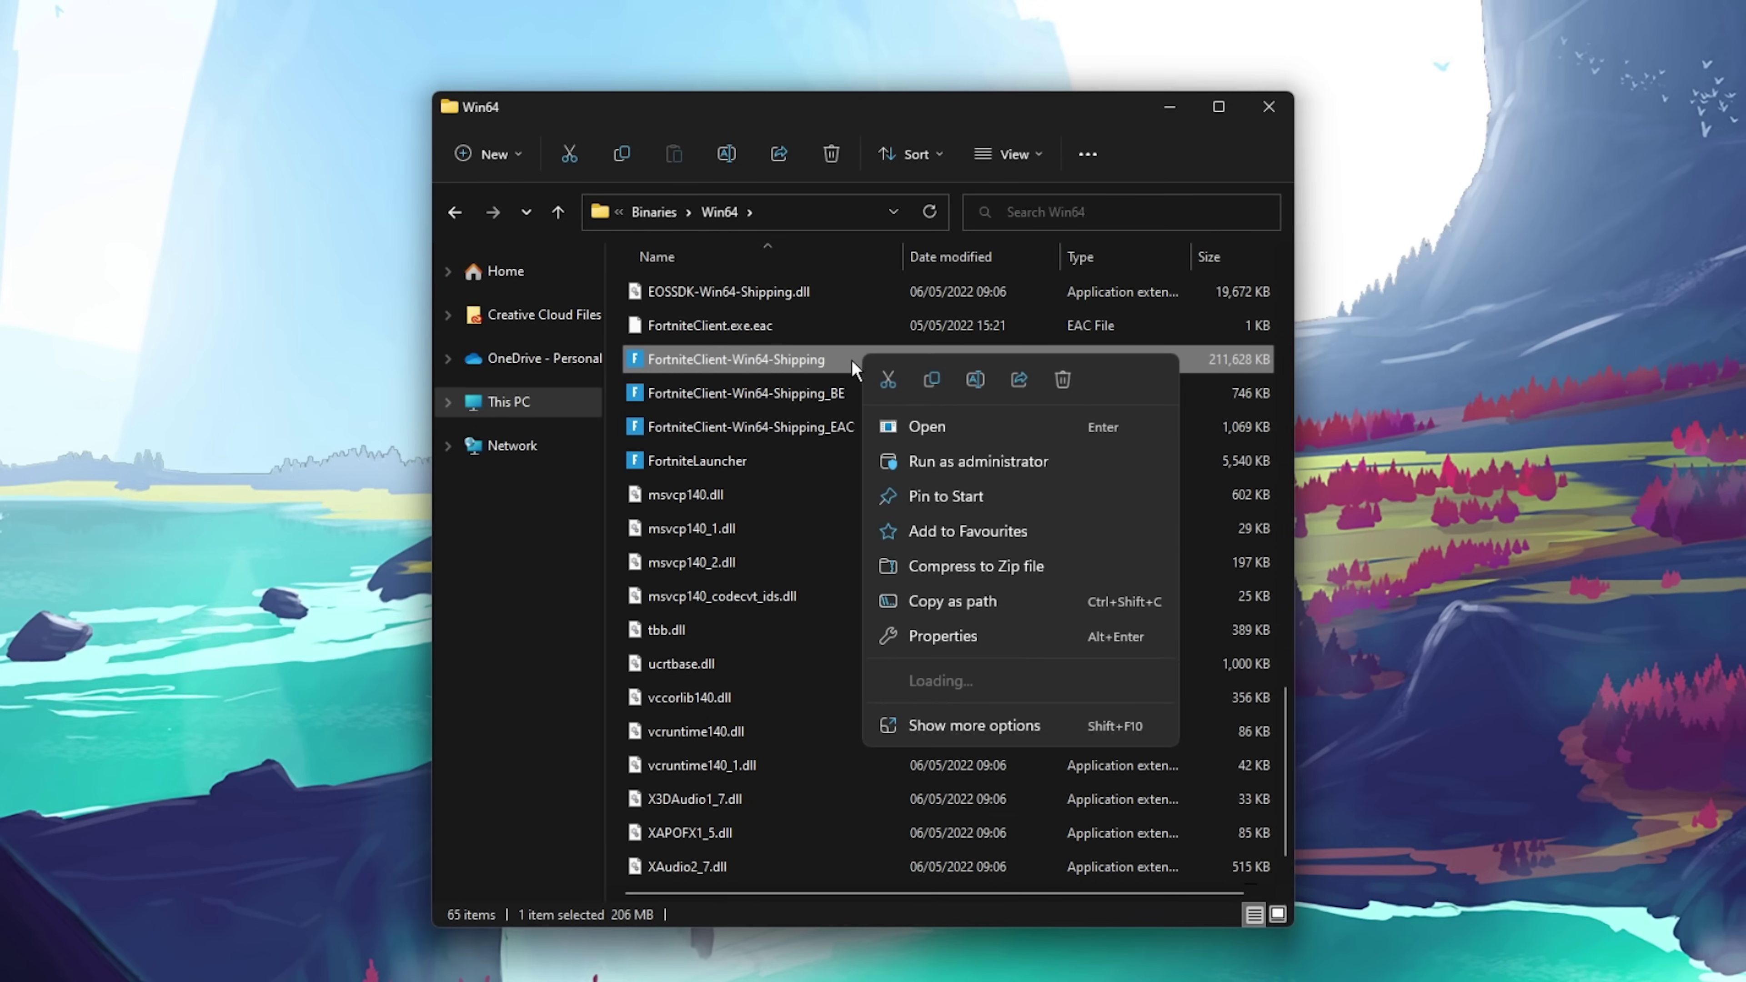
pyautogui.click(1028, 635)
pyautogui.moveTo(1055, 379); pyautogui.dragTo(912, 248)
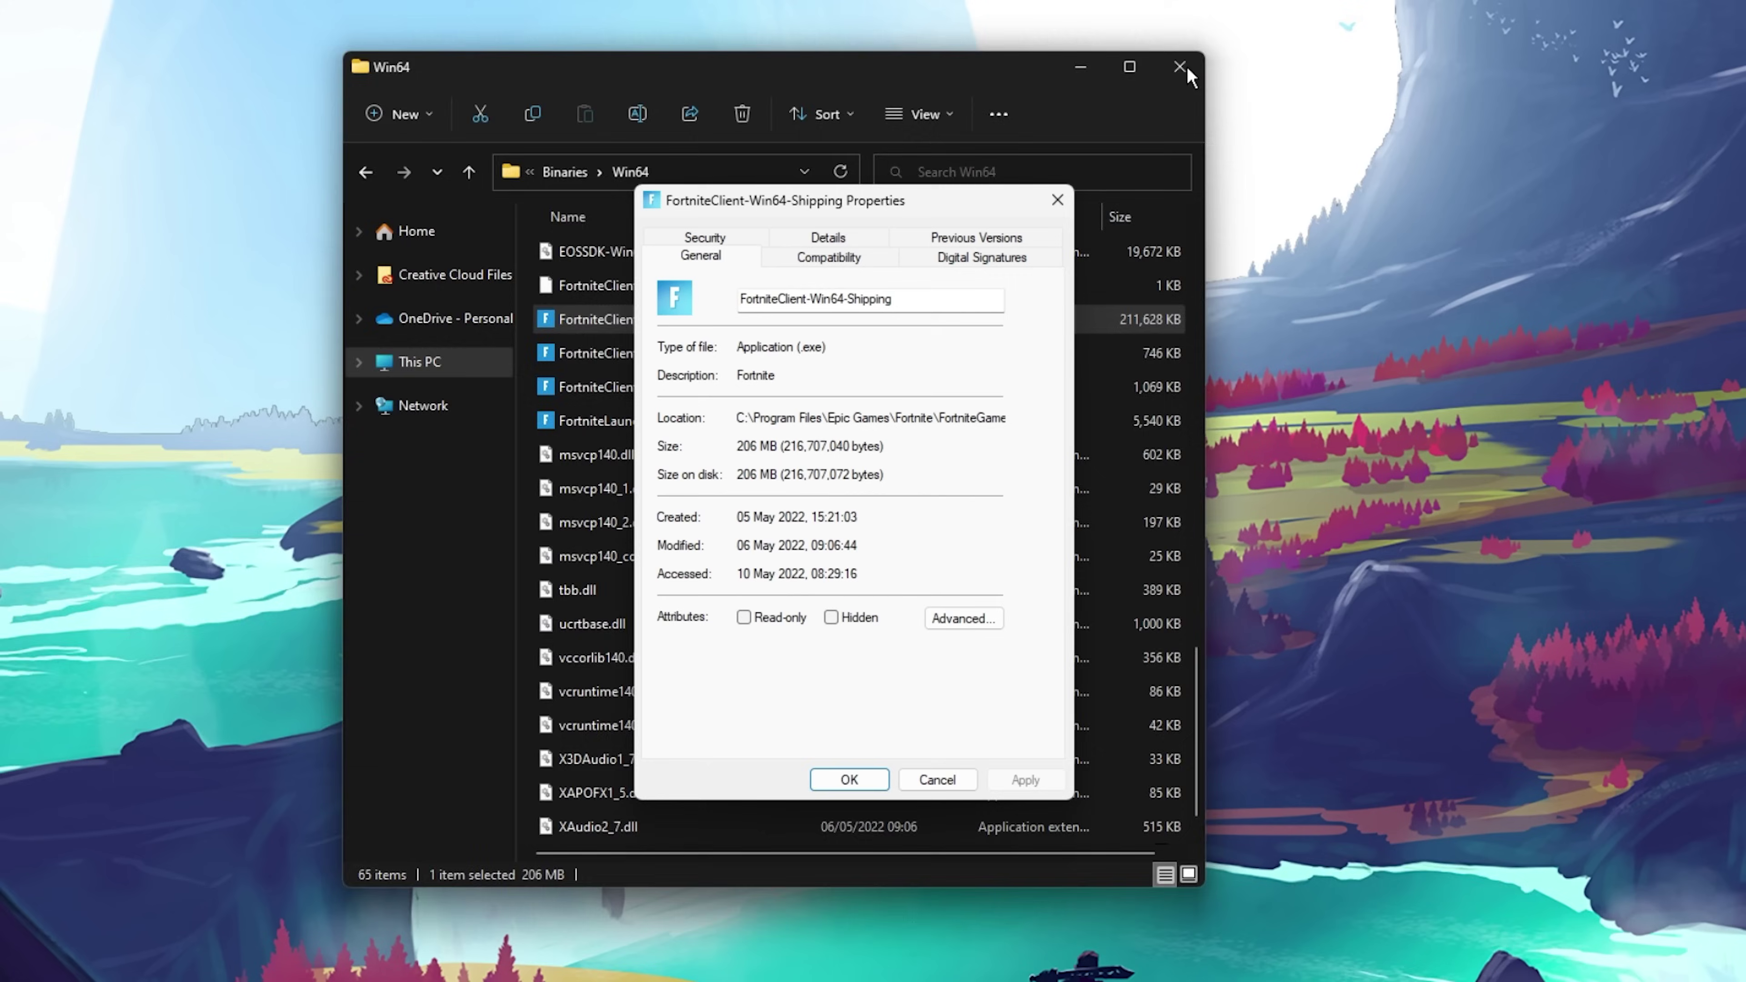
pyautogui.click(1187, 68)
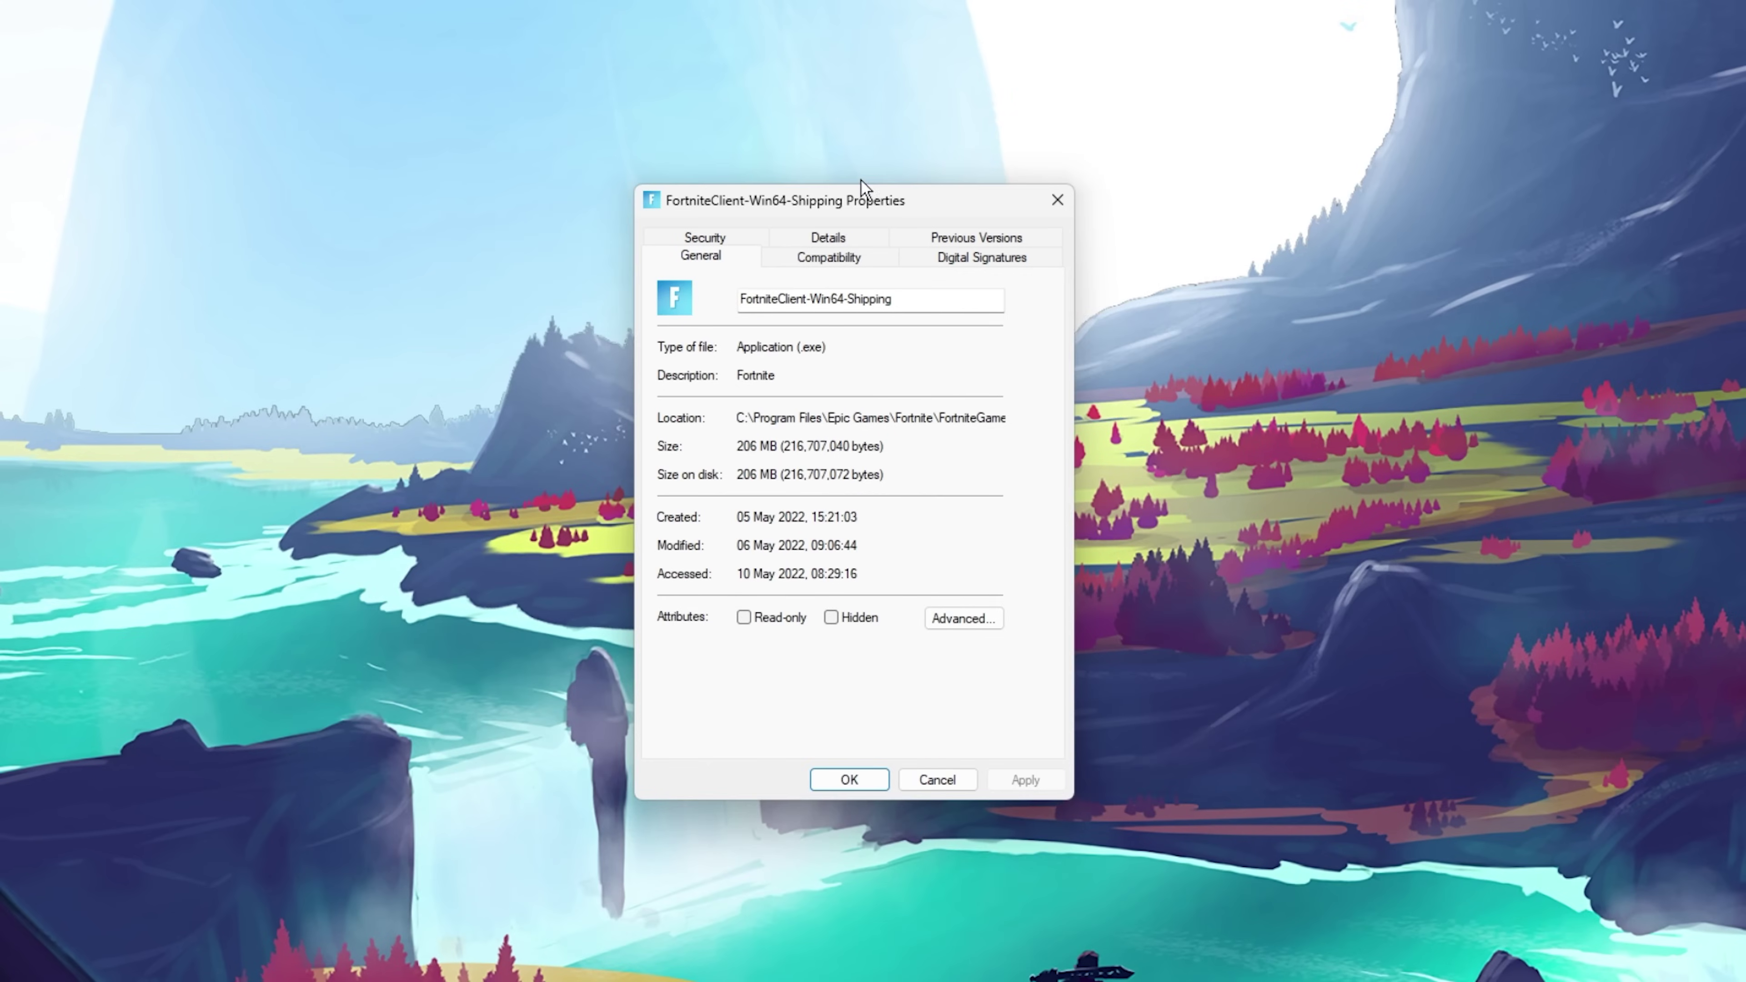
pyautogui.click(845, 259)
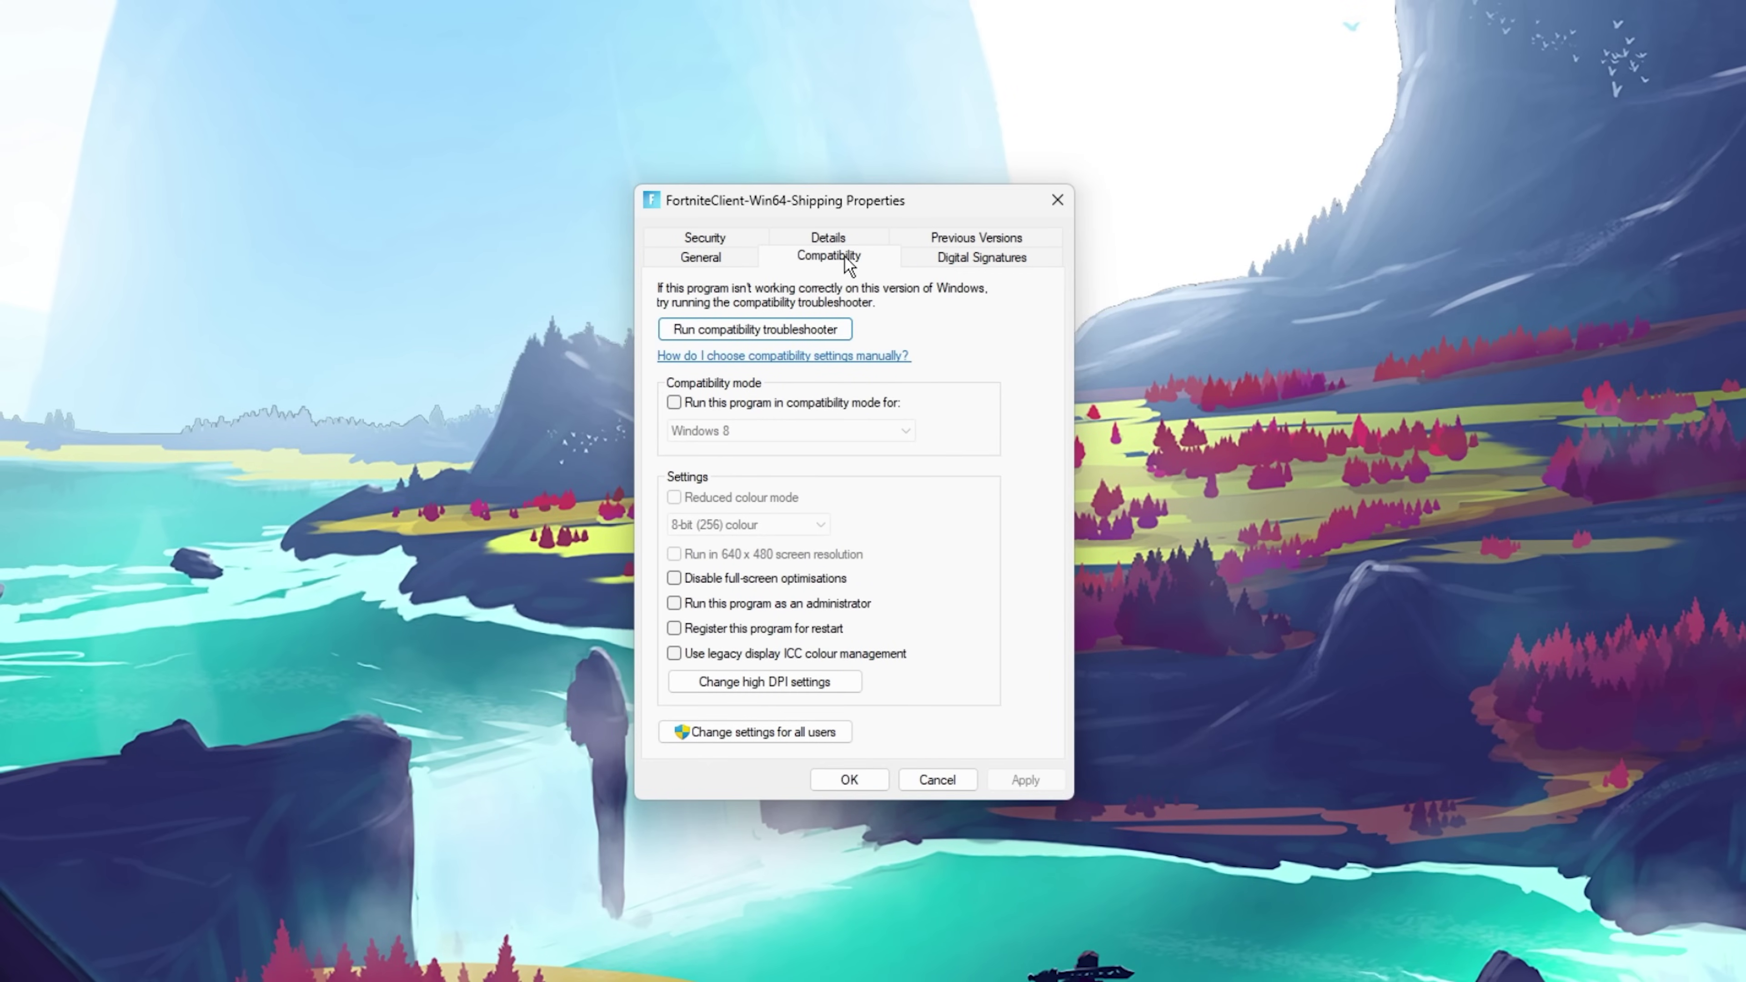
pyautogui.click(675, 579)
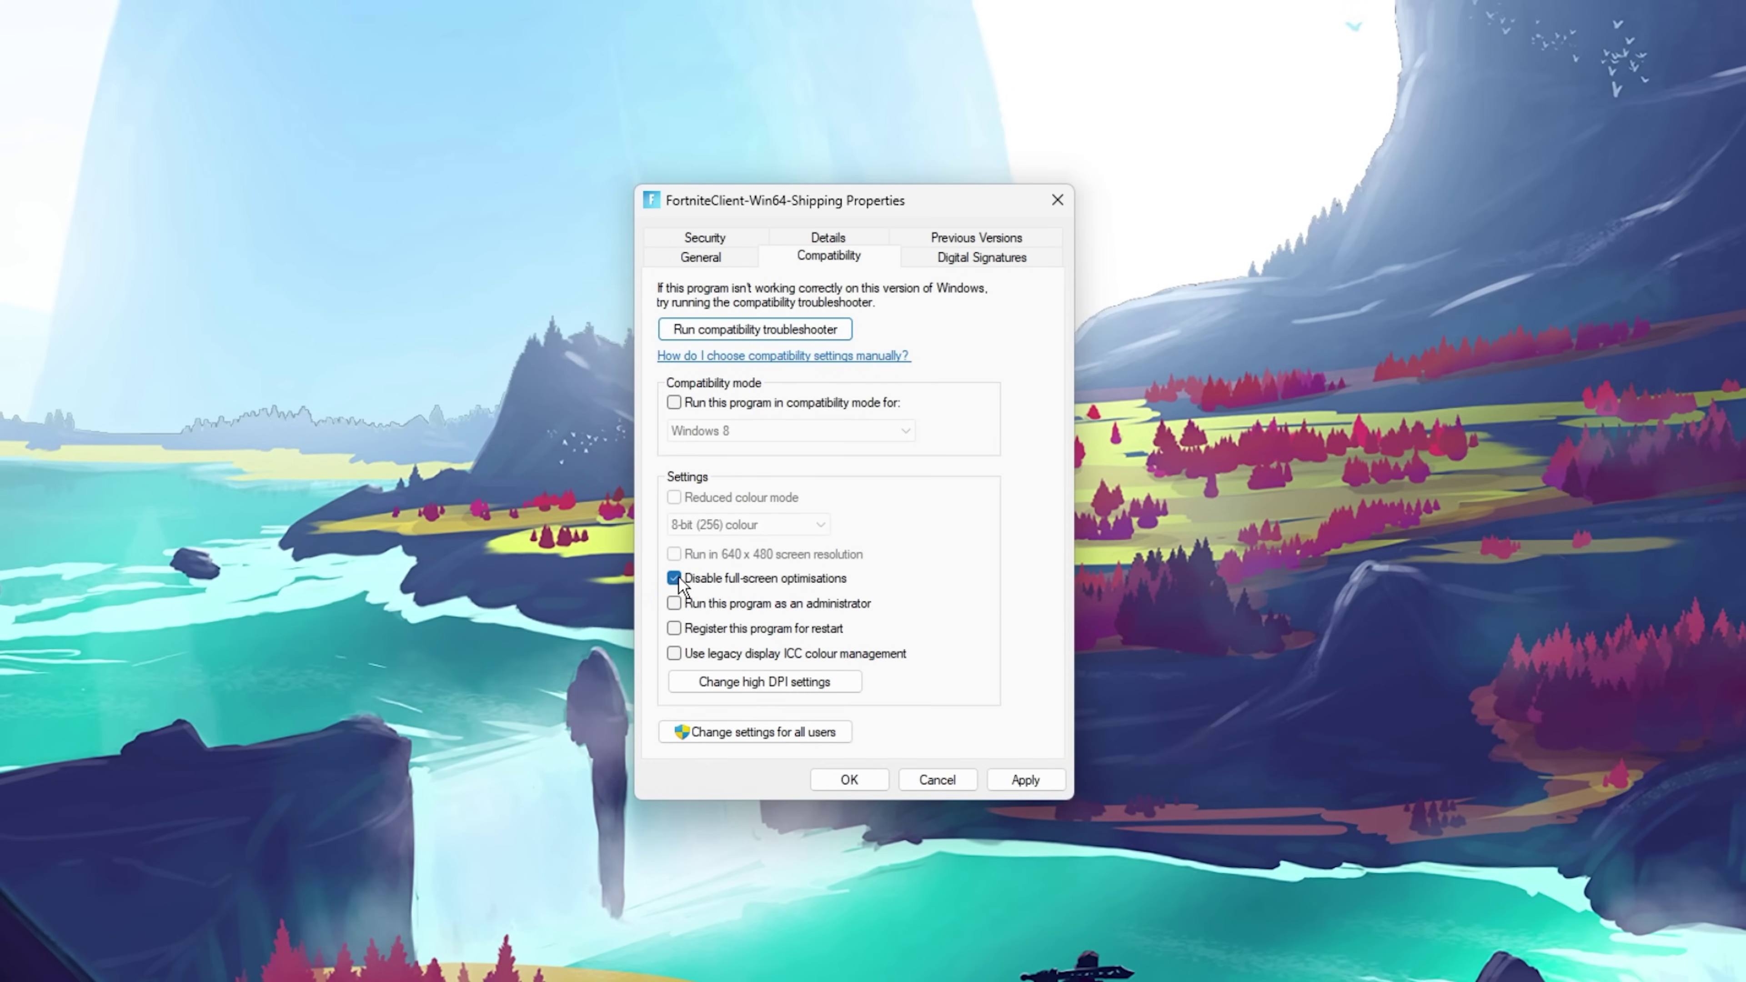
pyautogui.click(674, 604)
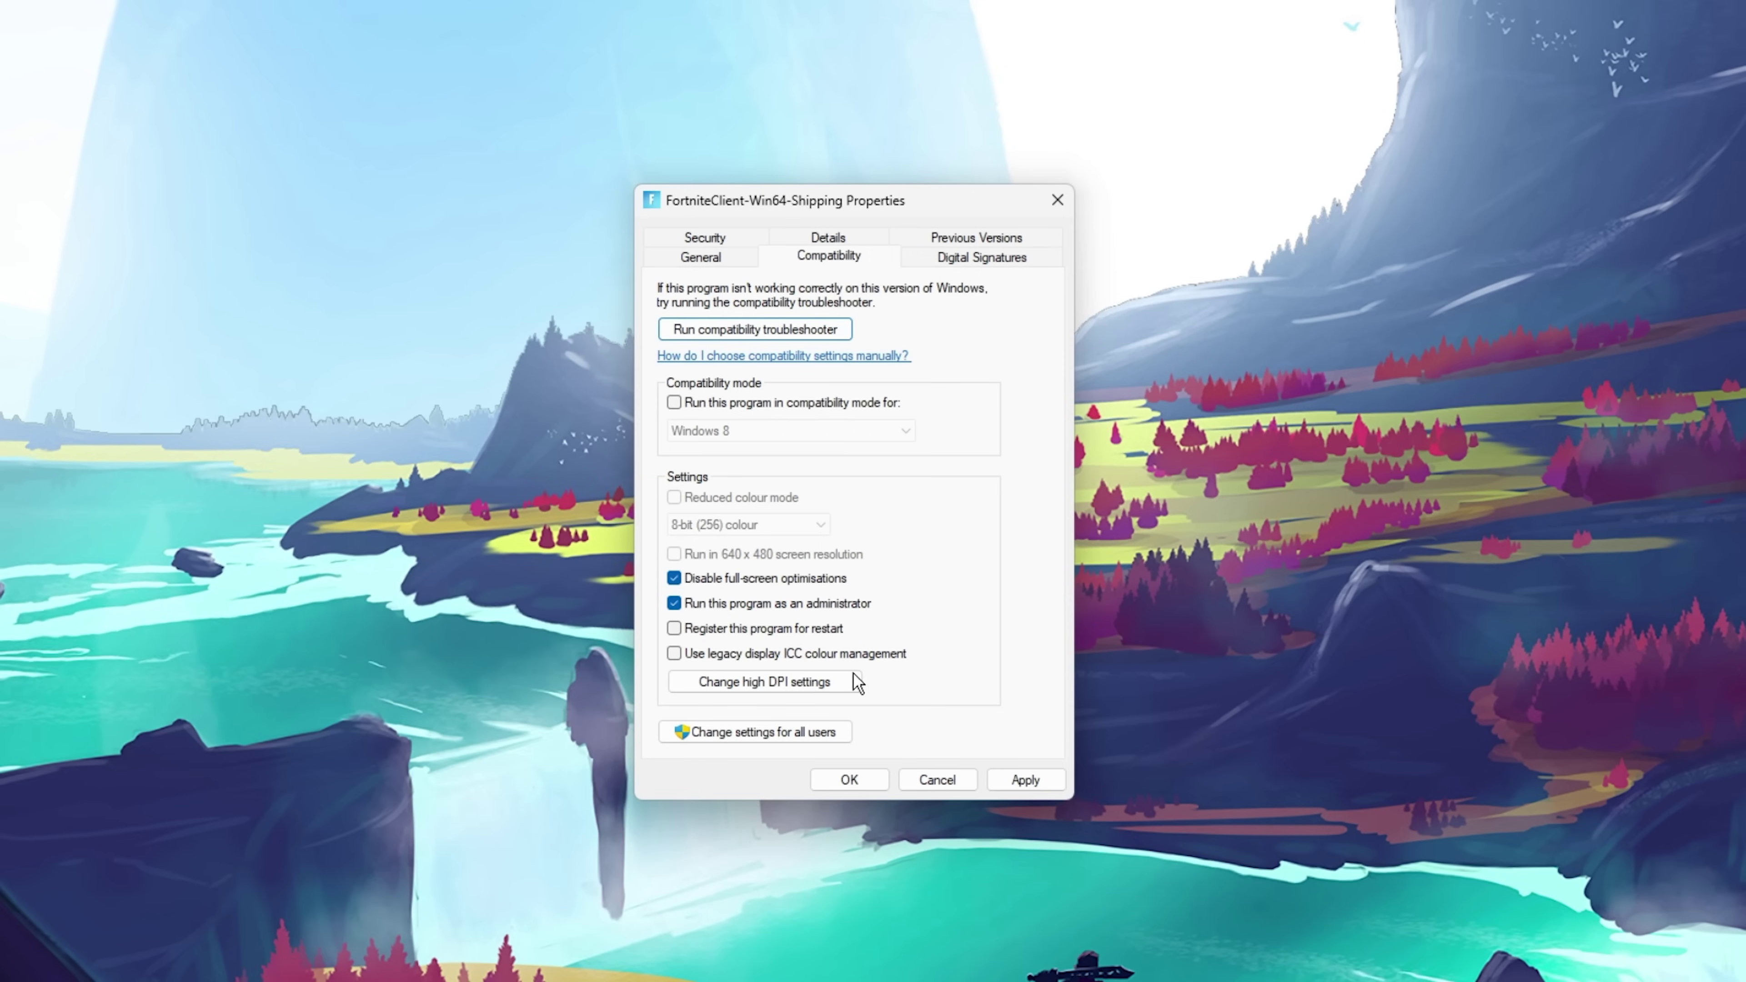
pyautogui.click(1002, 777)
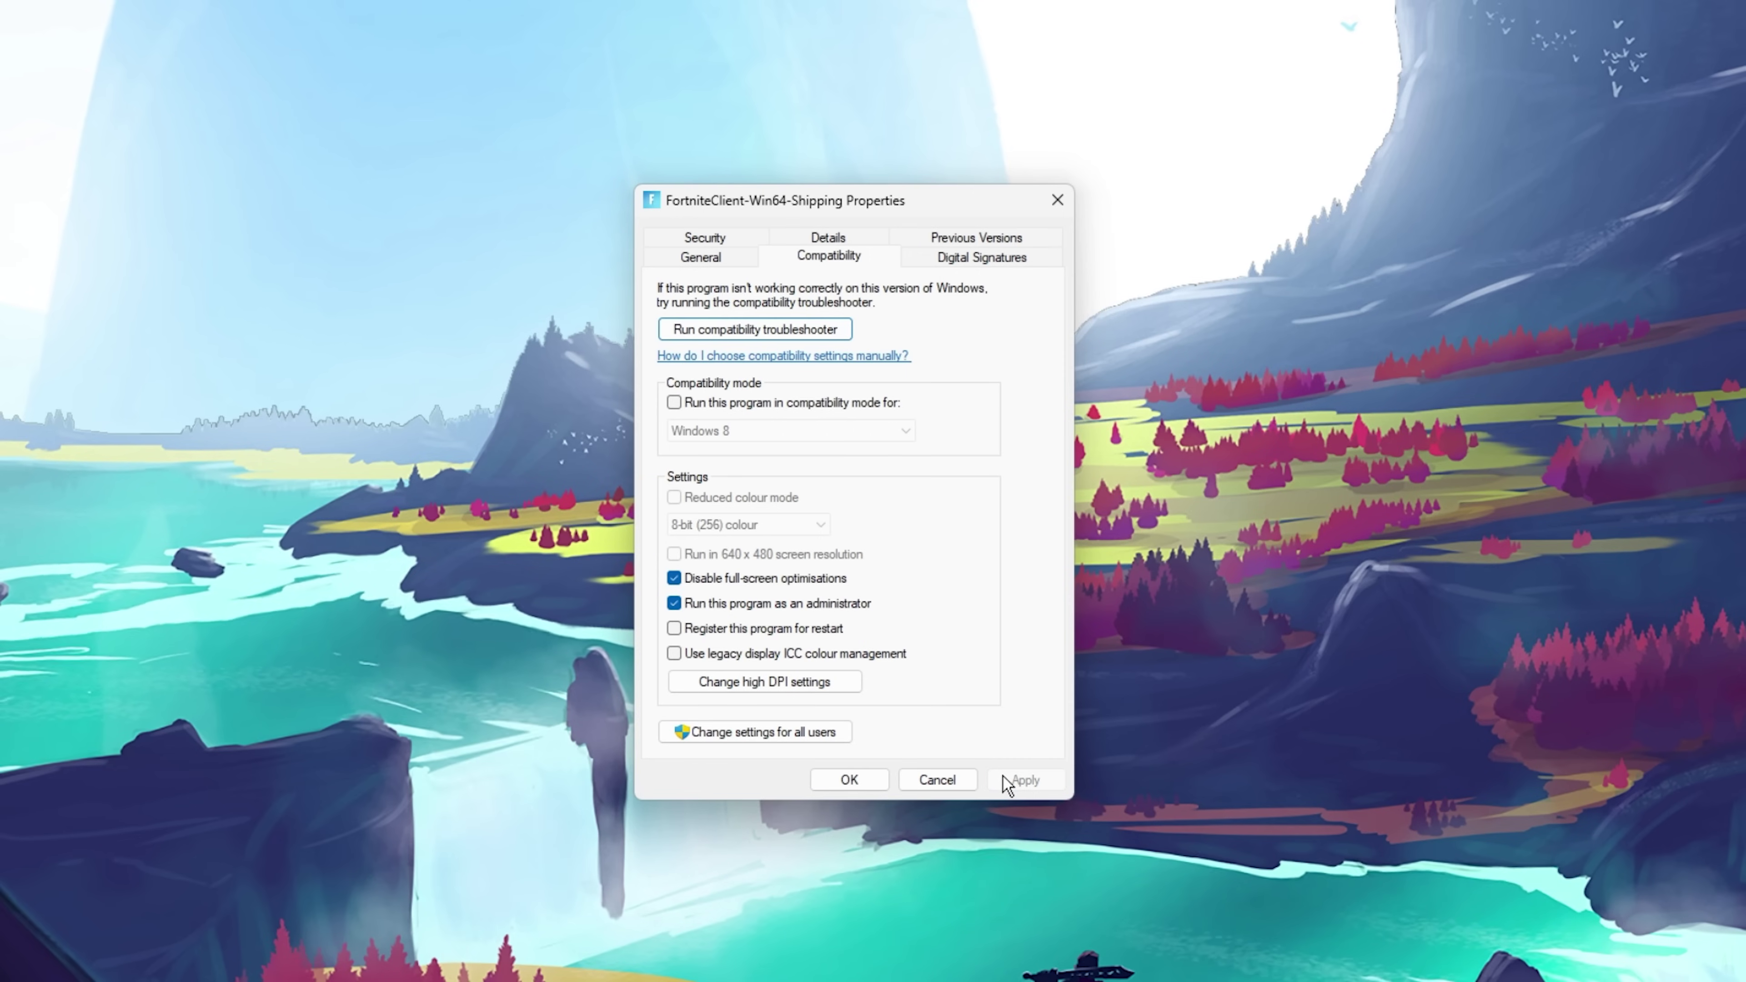